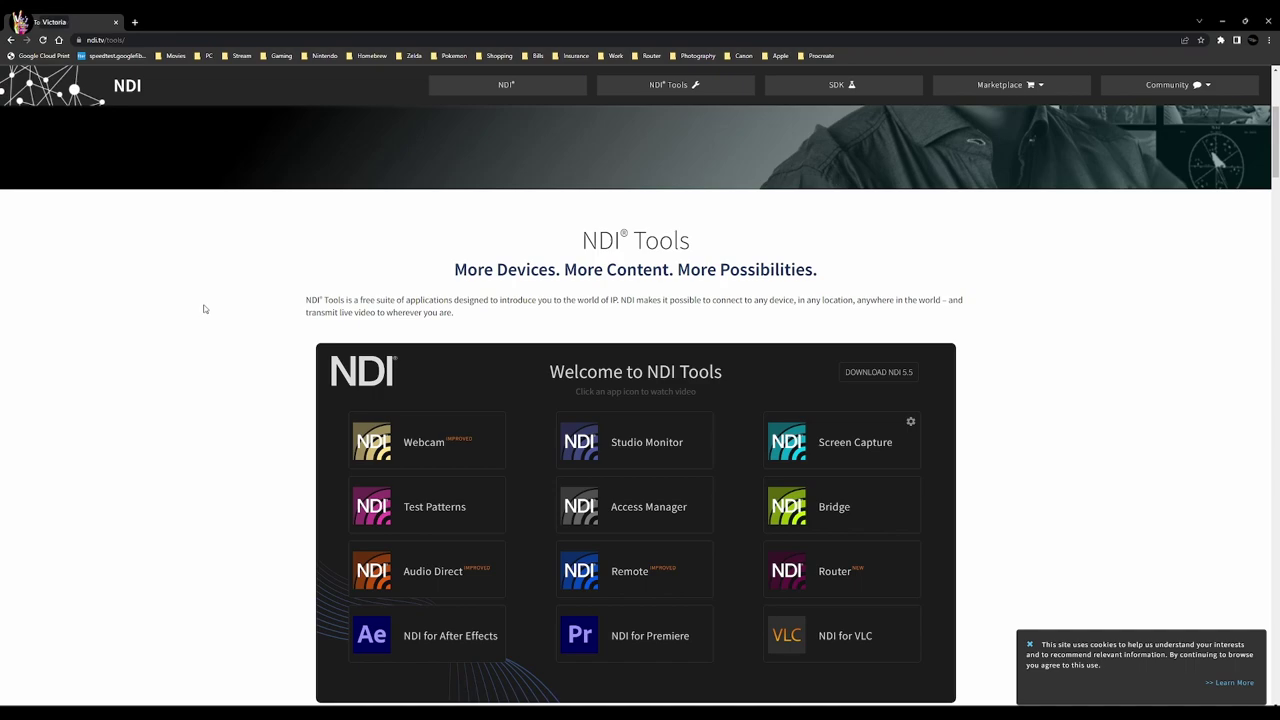
Step: Keep Wave Link MicrophoneFX as Discord's input device after reviewing the device list
scroll(270, 400, "down", 5)
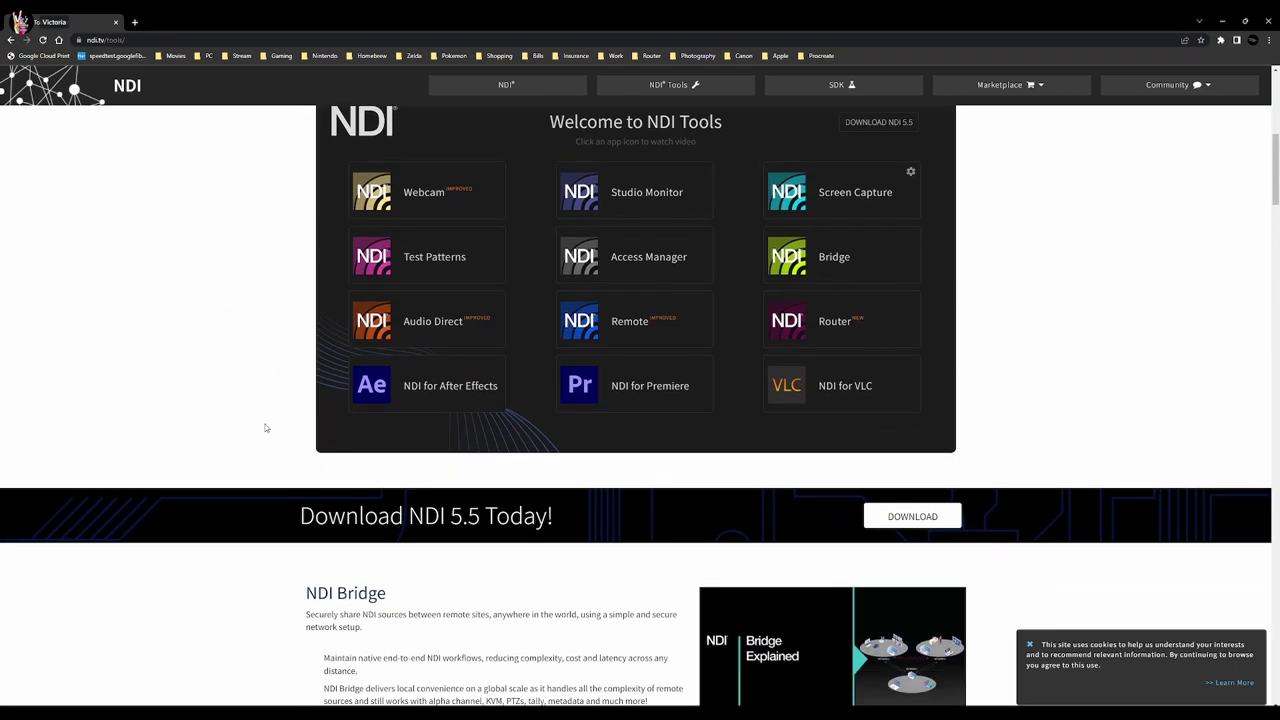
scroll(266, 428, "up", 1)
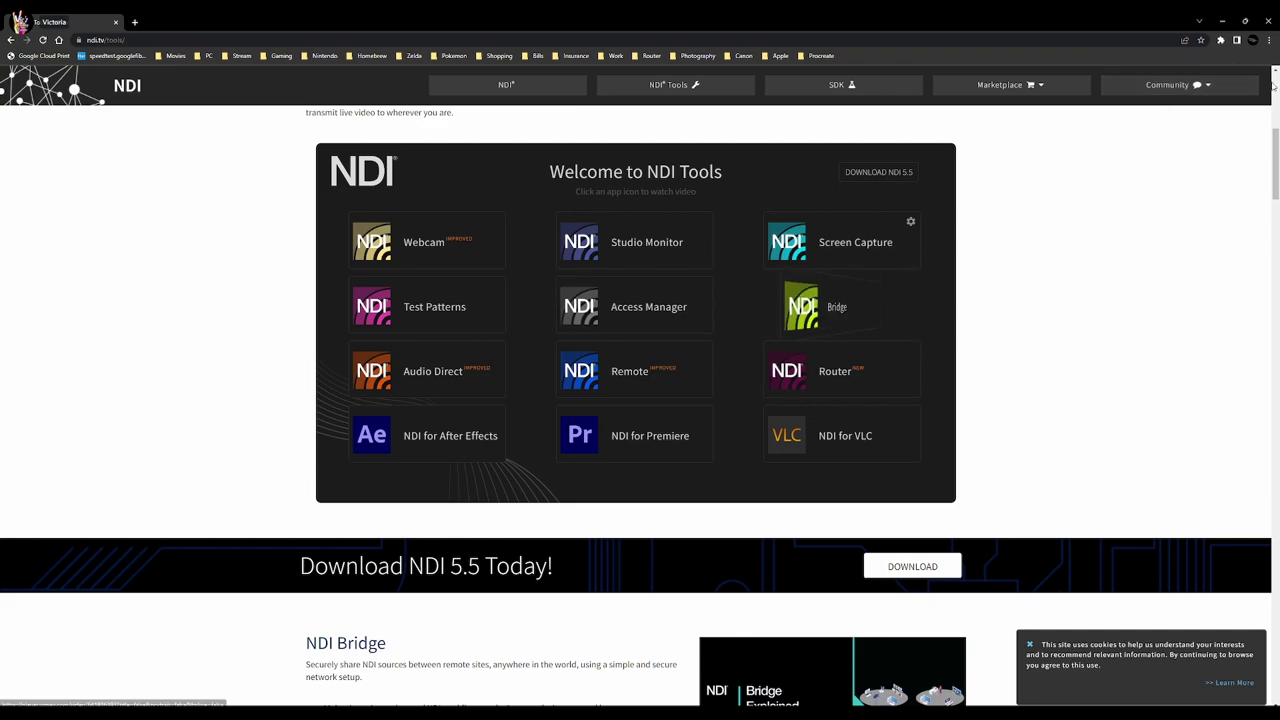
scroll(980, 480, "down", 1)
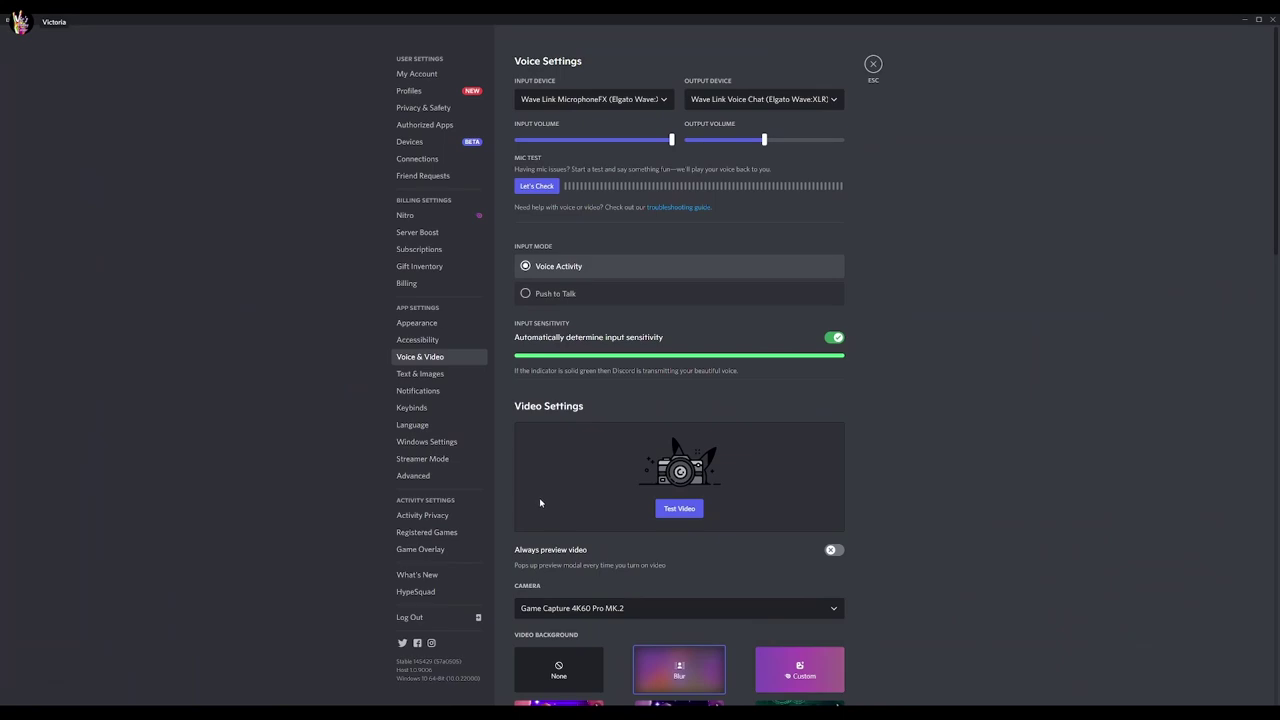
left_click(606, 104)
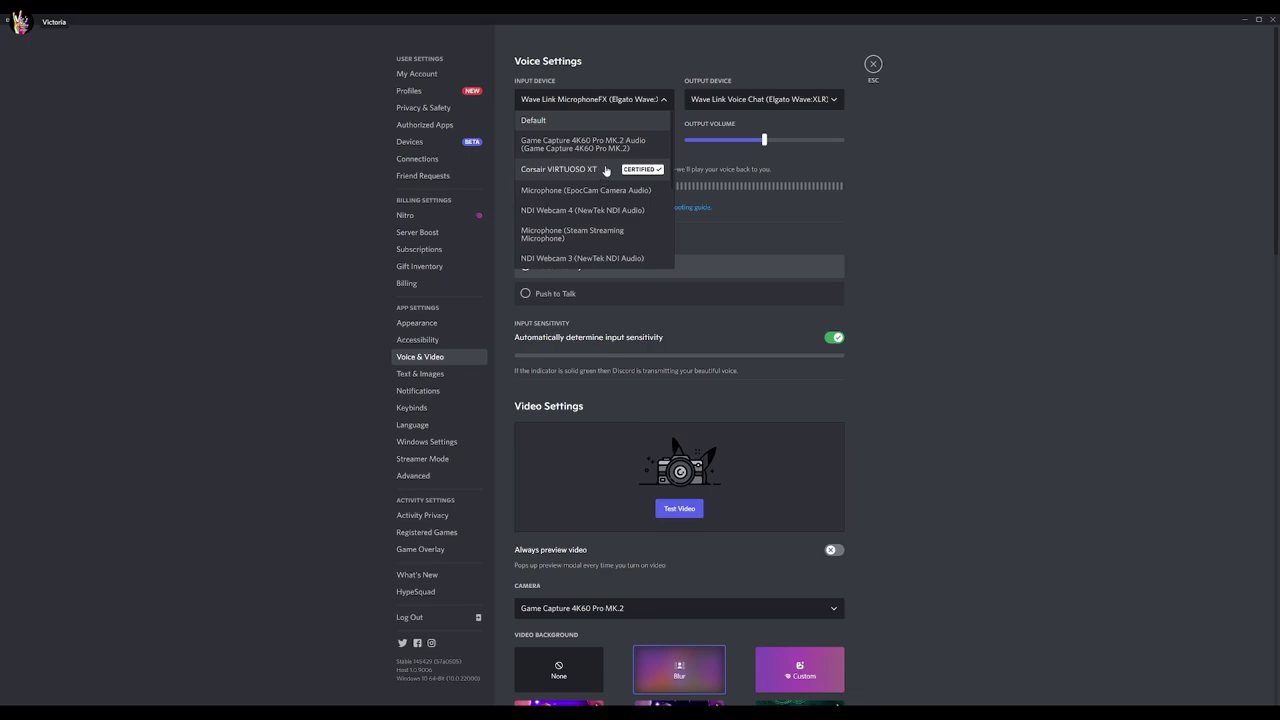
scroll(600, 220, "down", 5)
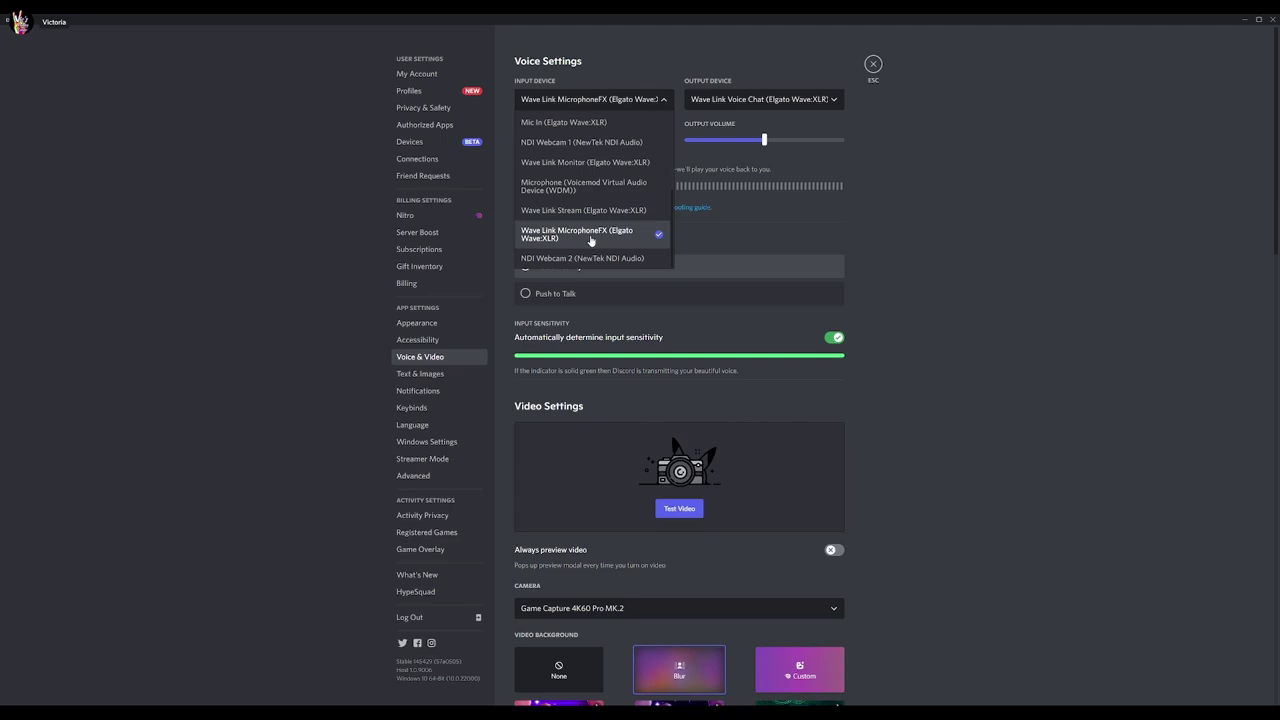
scroll(545, 180, "up", 1)
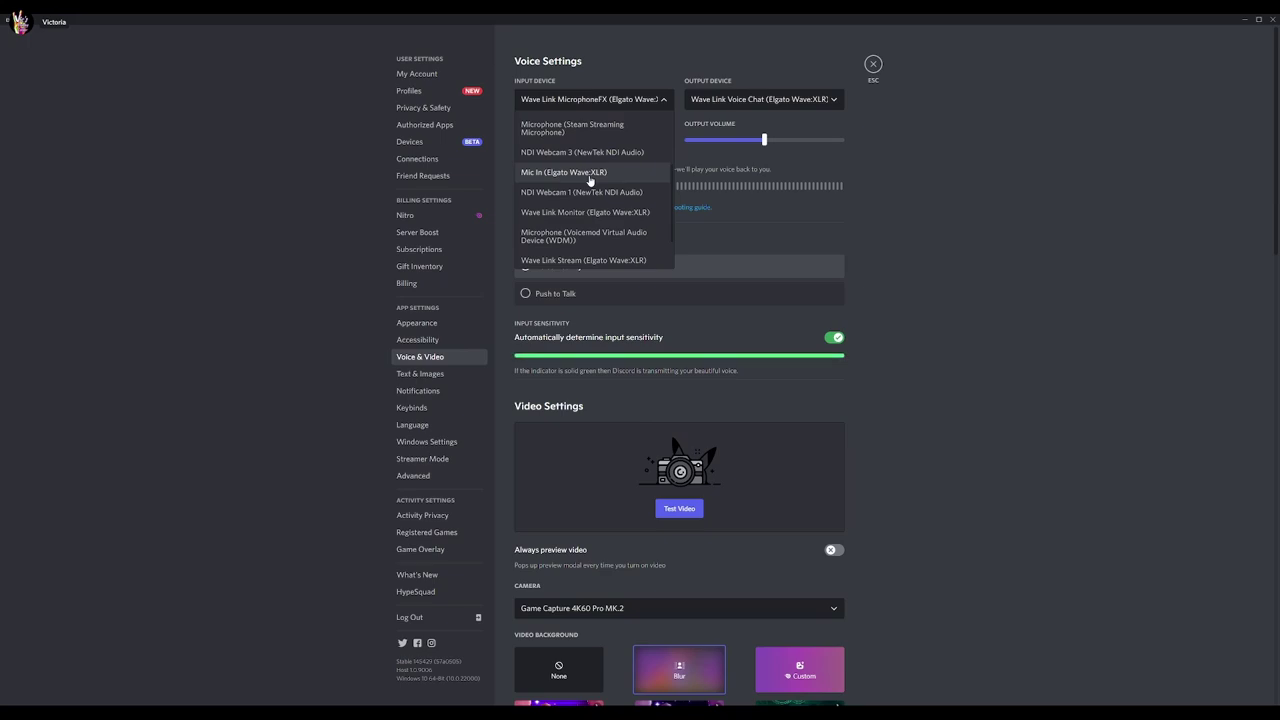
scroll(590, 182, "down", 1)
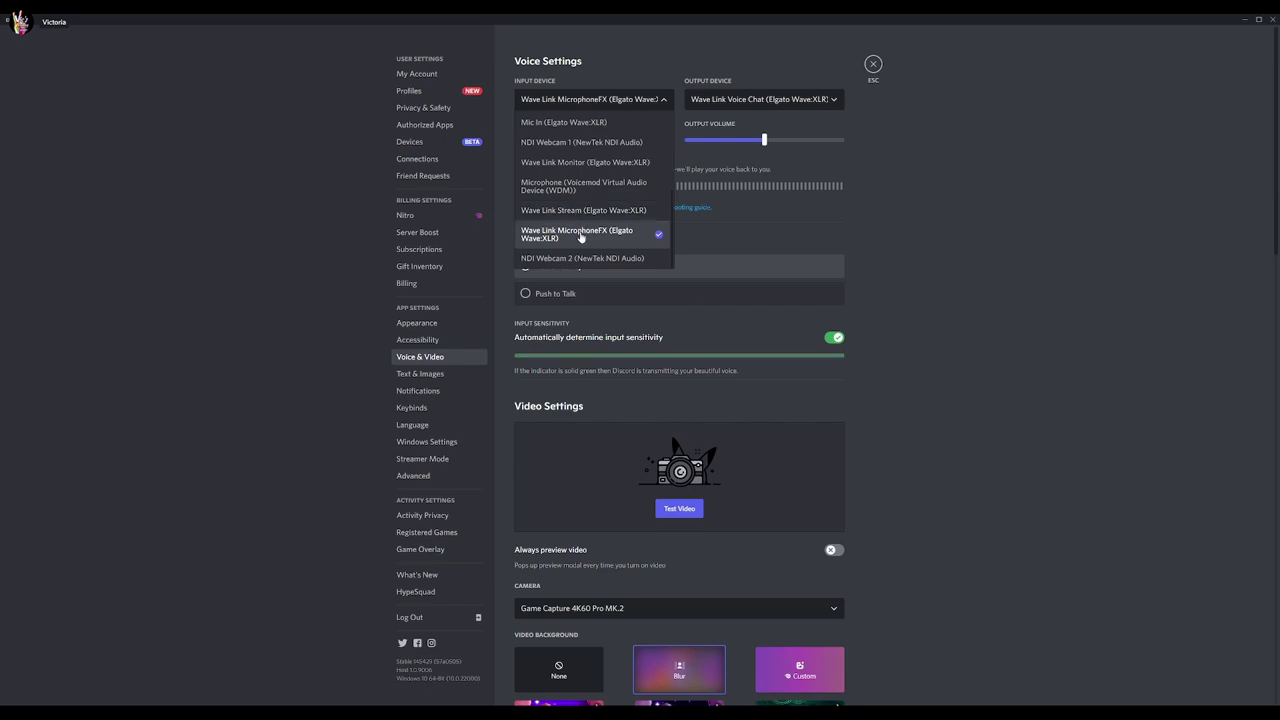
left_click(580, 237)
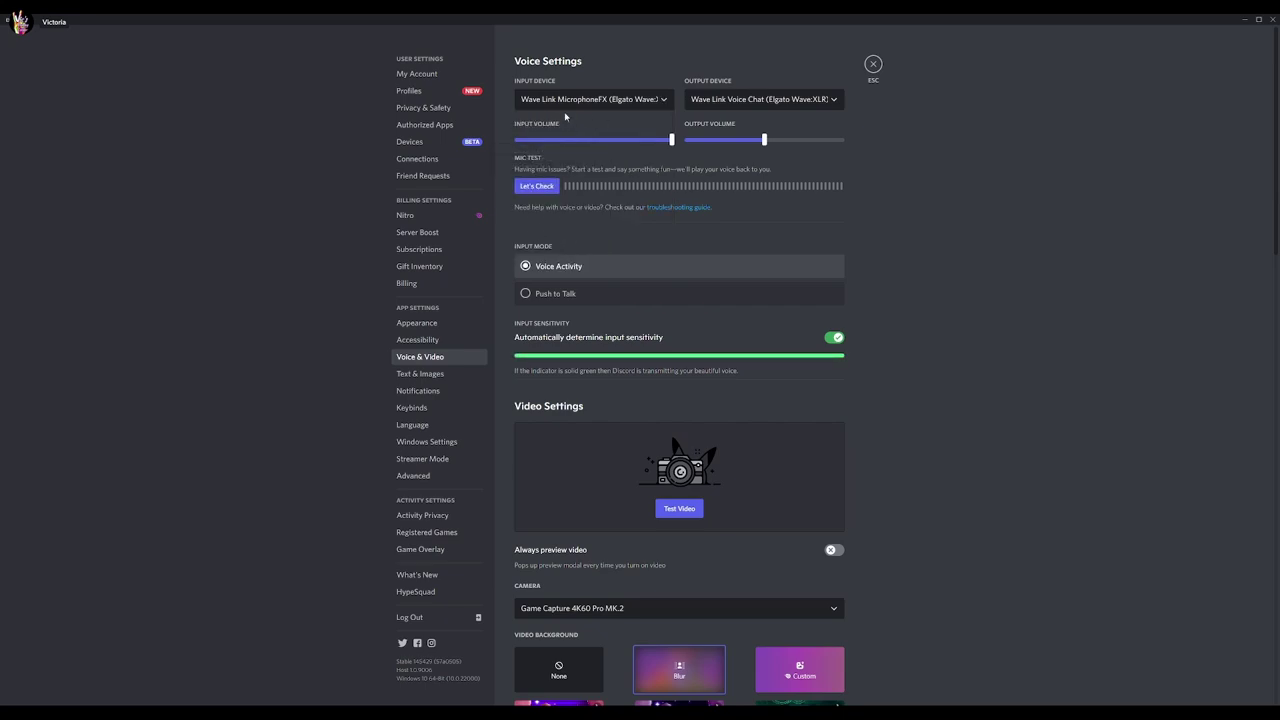
Step: Keep Wave Link Voice Chat as the output device, then close User Settings and minimise Discord
left_click(806, 102)
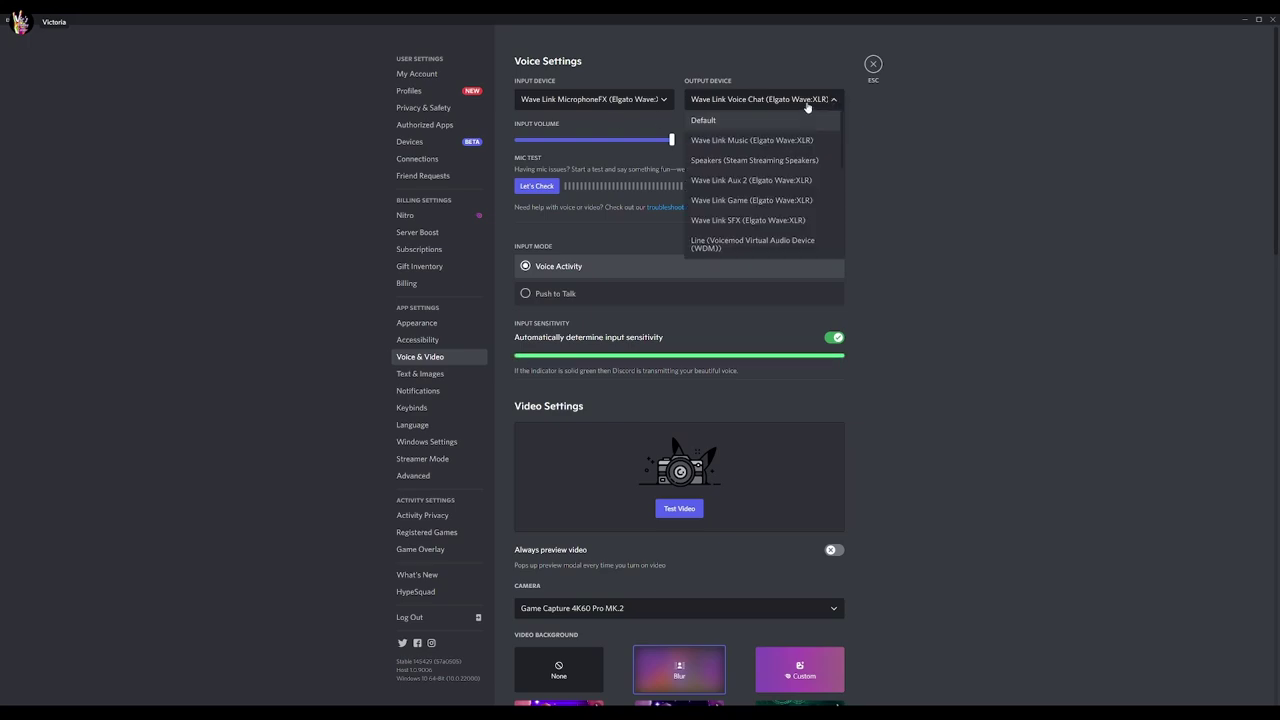
scroll(778, 215, "down", 3)
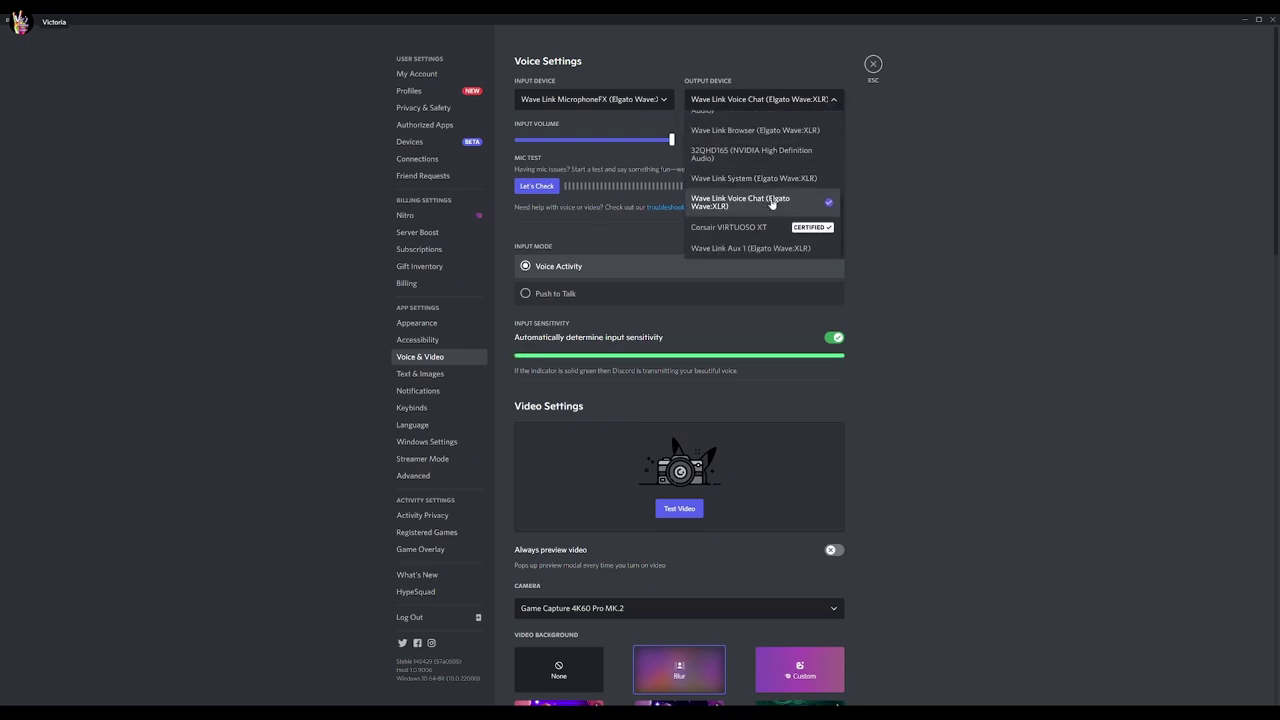
left_click(766, 205)
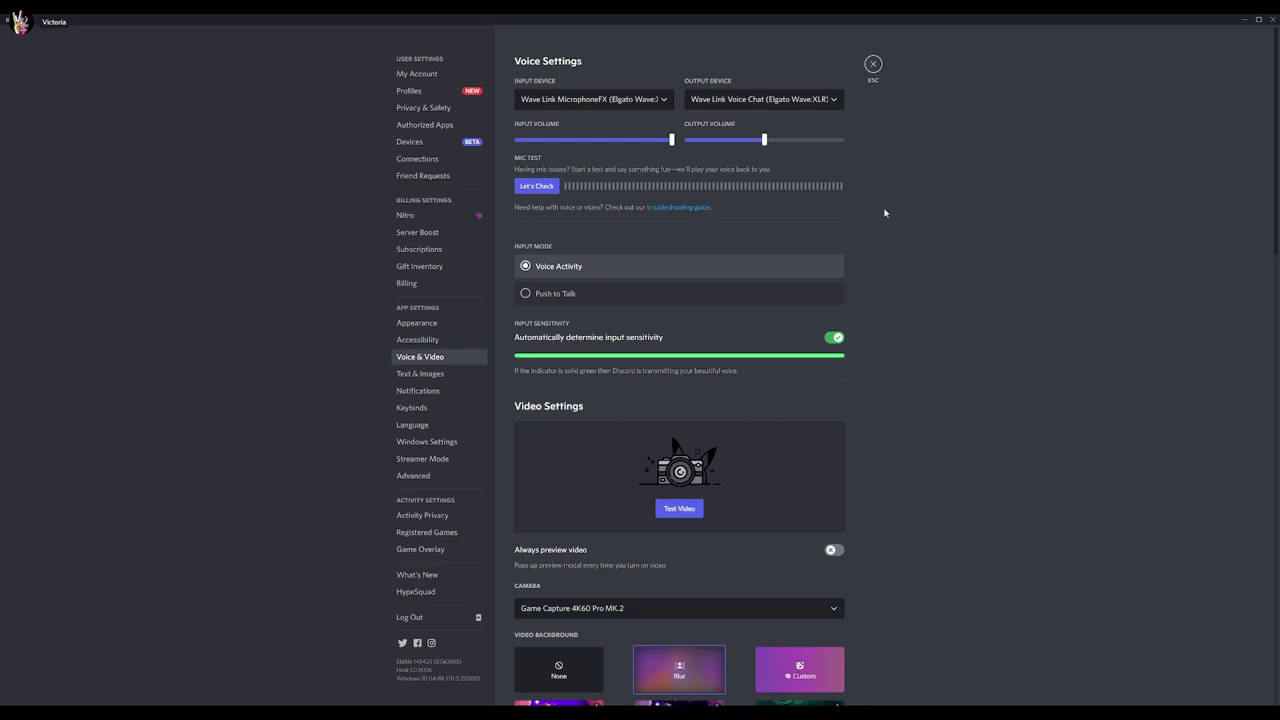
left_click(873, 63)
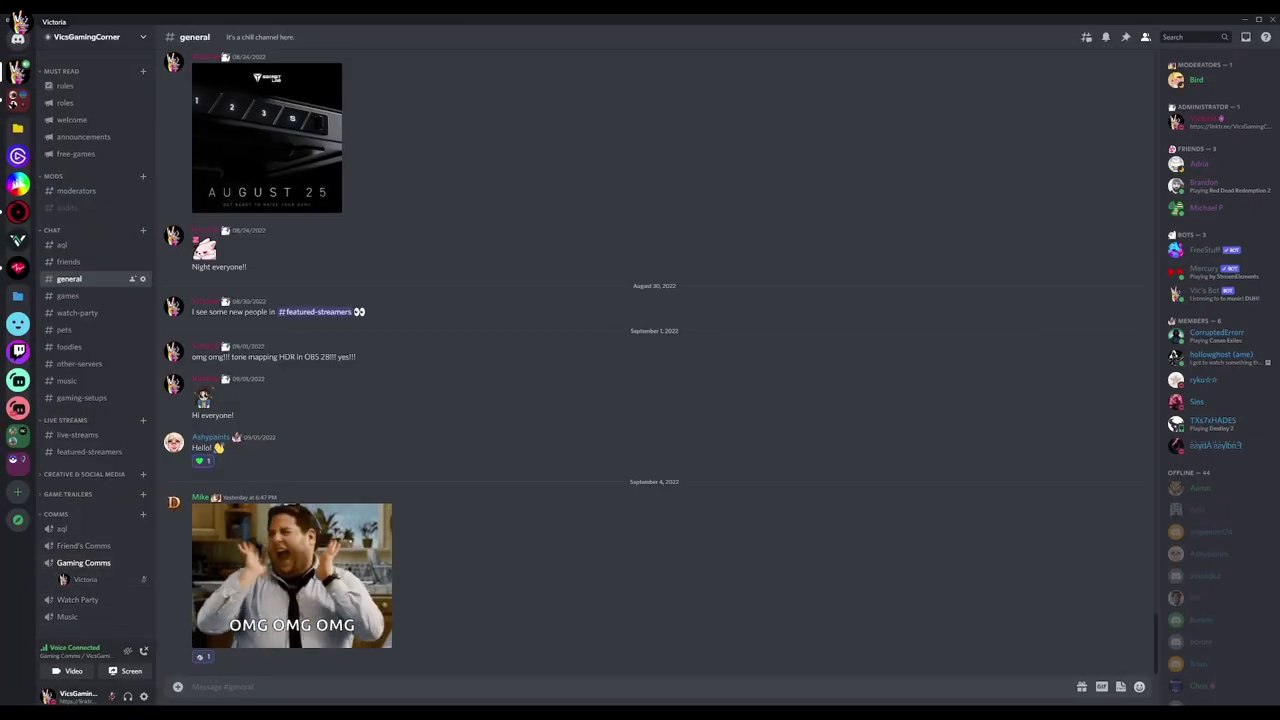
left_click(665, 706)
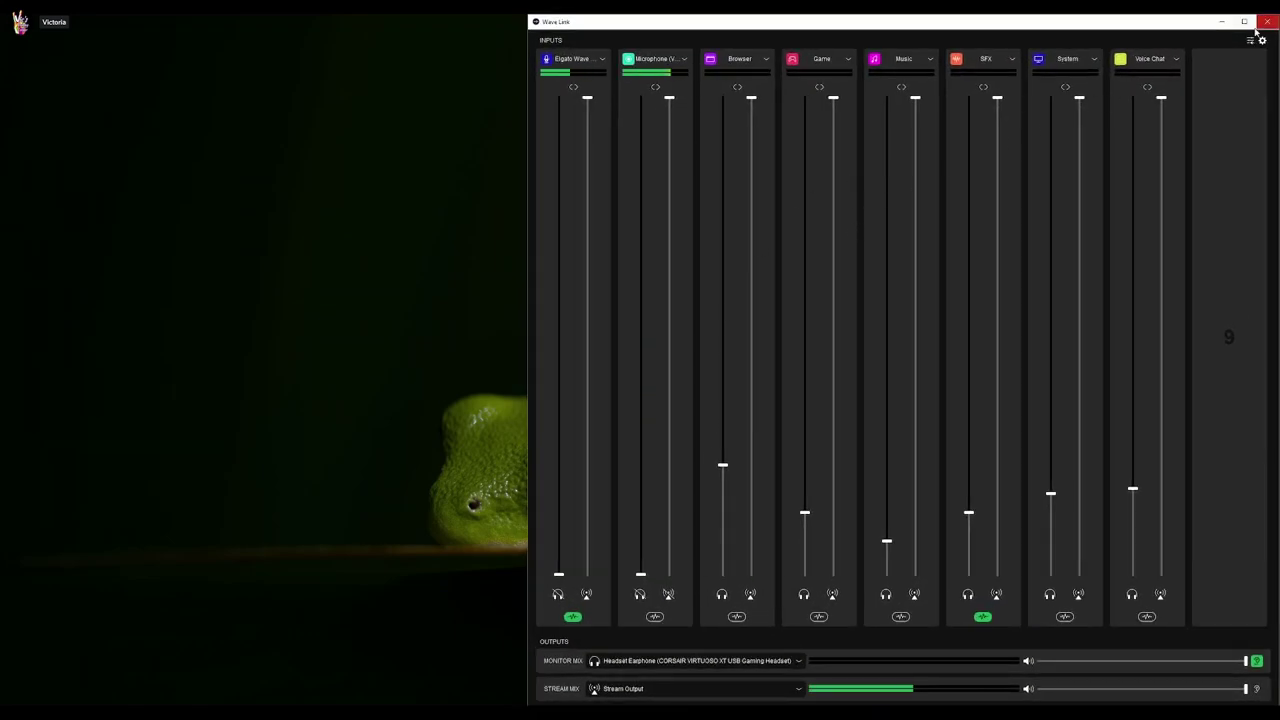
Step: Maximise the Wave Link mixer and confirm the SFX channel's audio input is SFX
left_click(1244, 21)
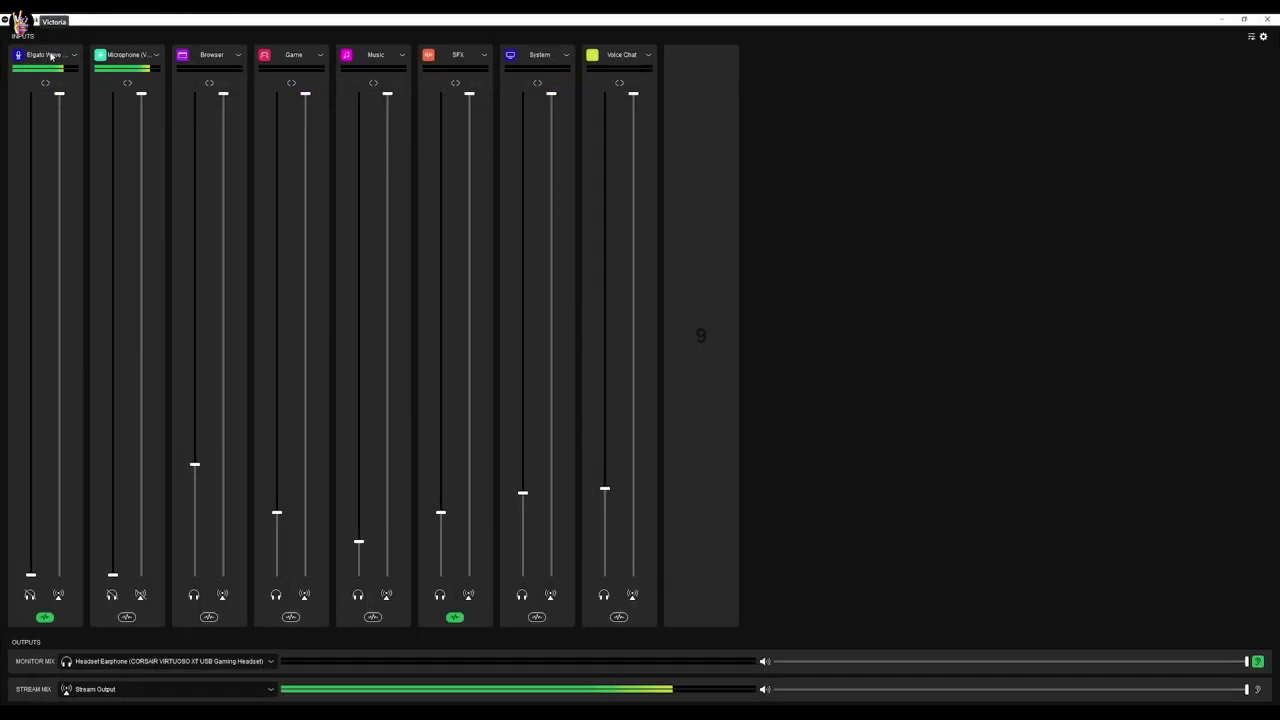
left_click(454, 56)
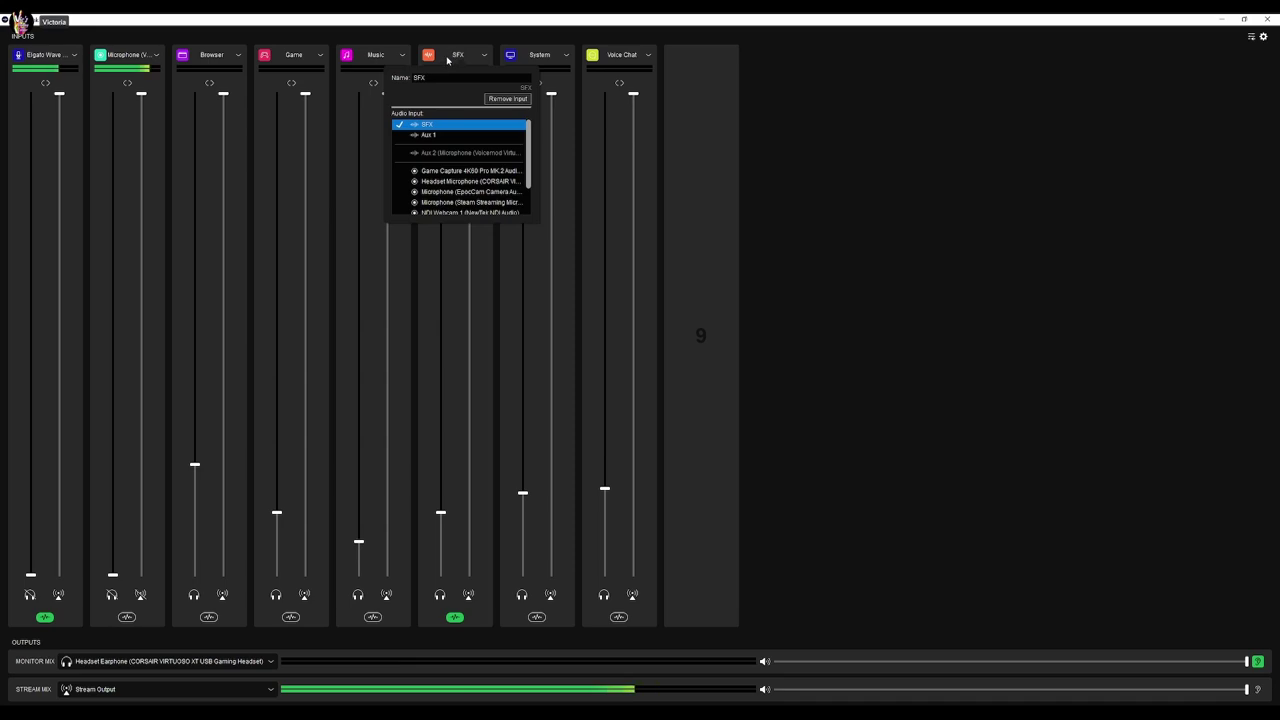
left_click(446, 60)
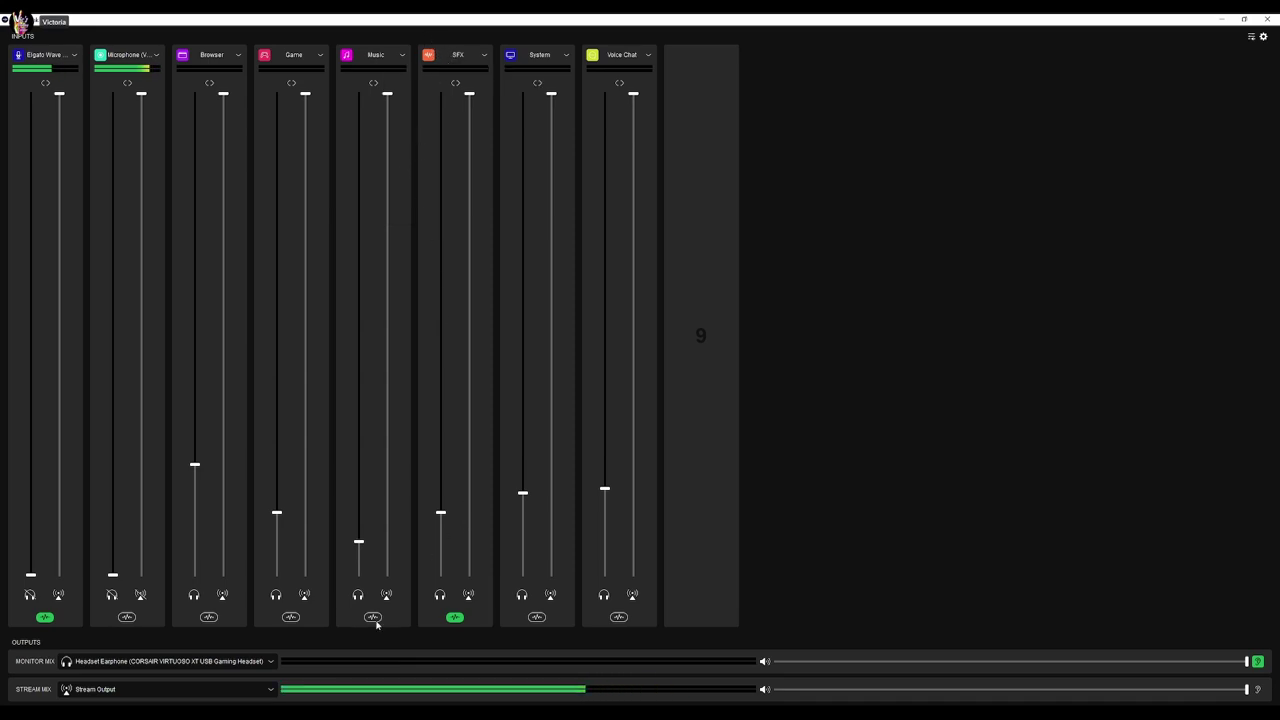
Step: Maximise Stream Deck and place Soundboard Stop Audio top-right and Play Audio top-left
key("alt+Tab")
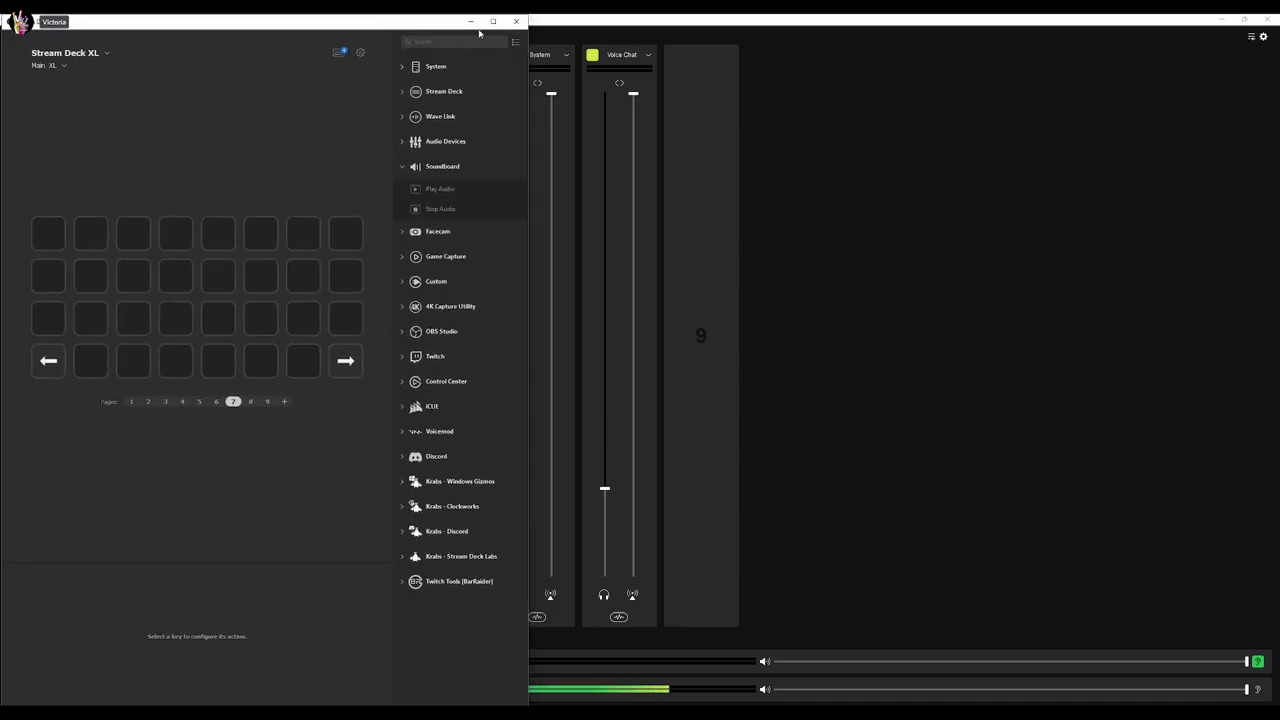
left_click(492, 21)
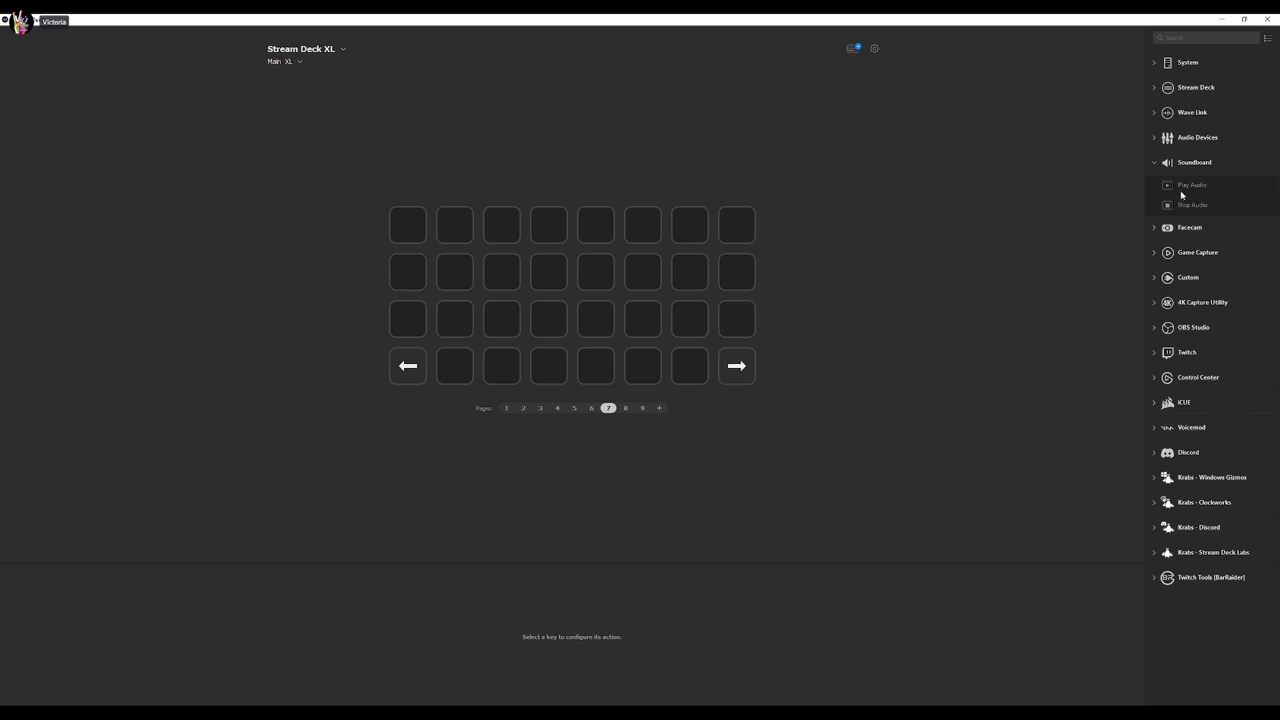
left_click_drag(1173, 207, 729, 232)
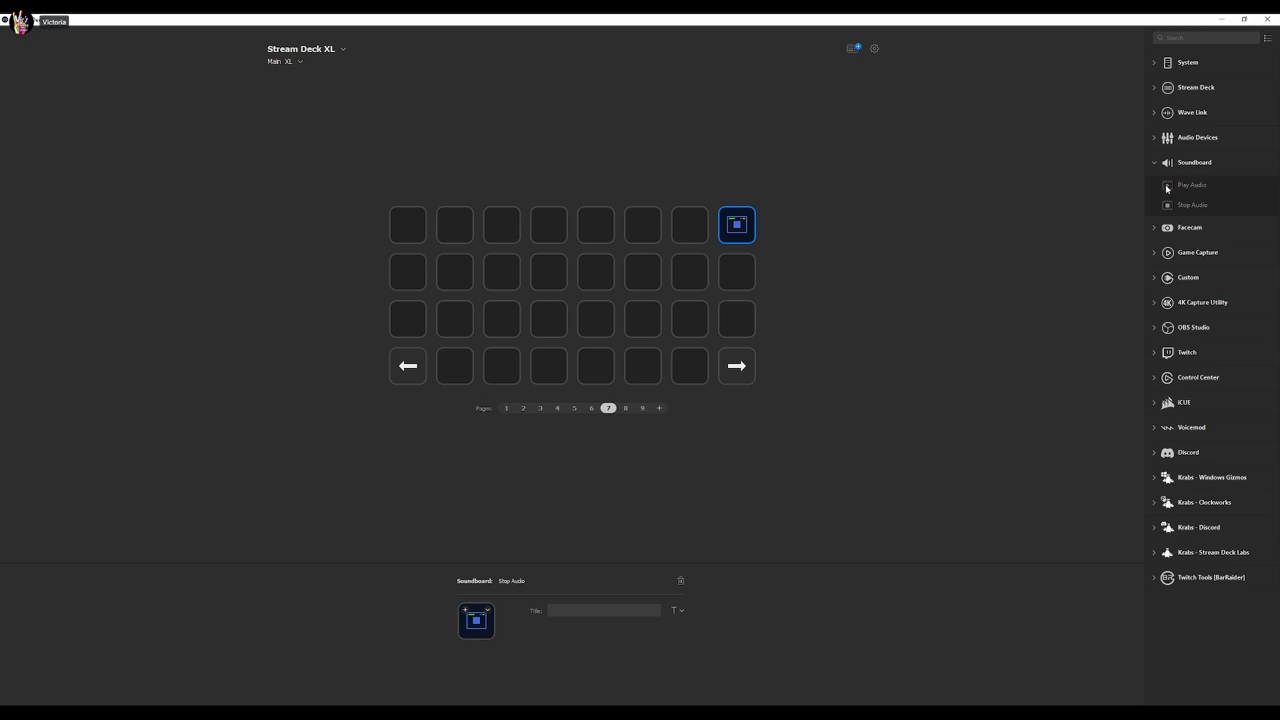
left_click_drag(1166, 188, 408, 232)
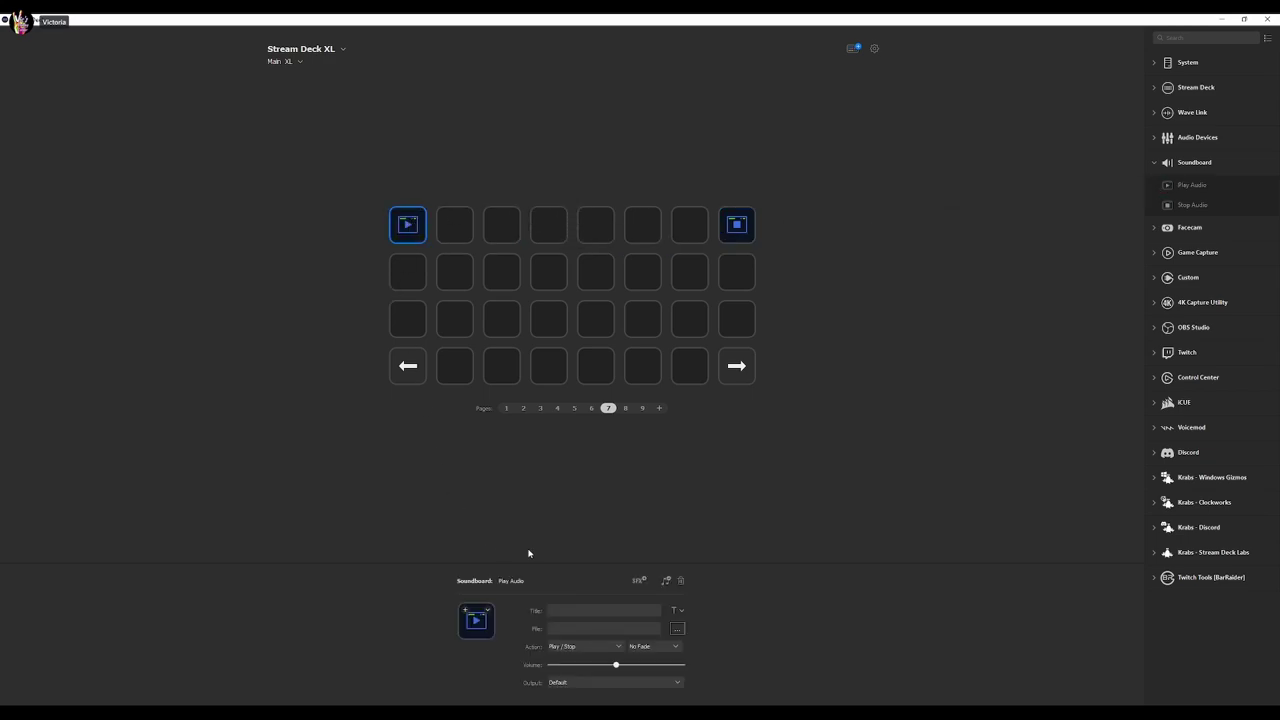
Step: Set the Play Audio key's output to Wave Link SFX (Elgato Wave:XLR) and verify it
left_click(634, 683)
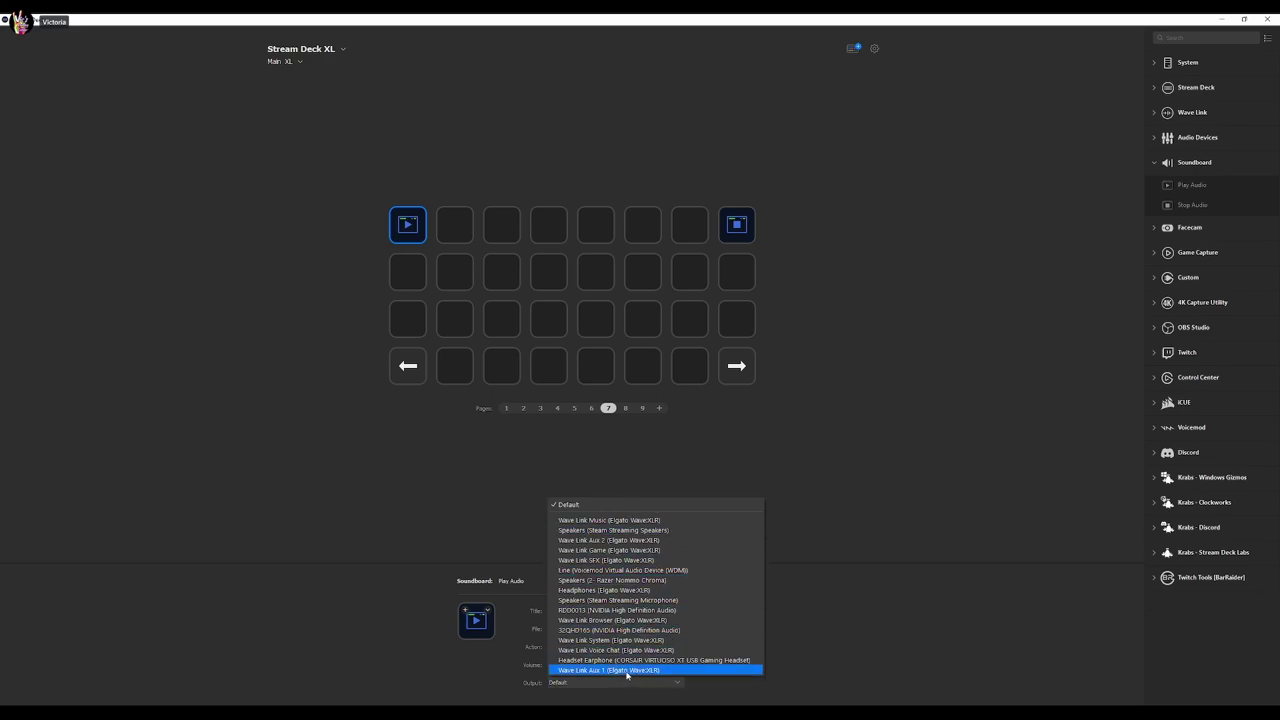
left_click(611, 560)
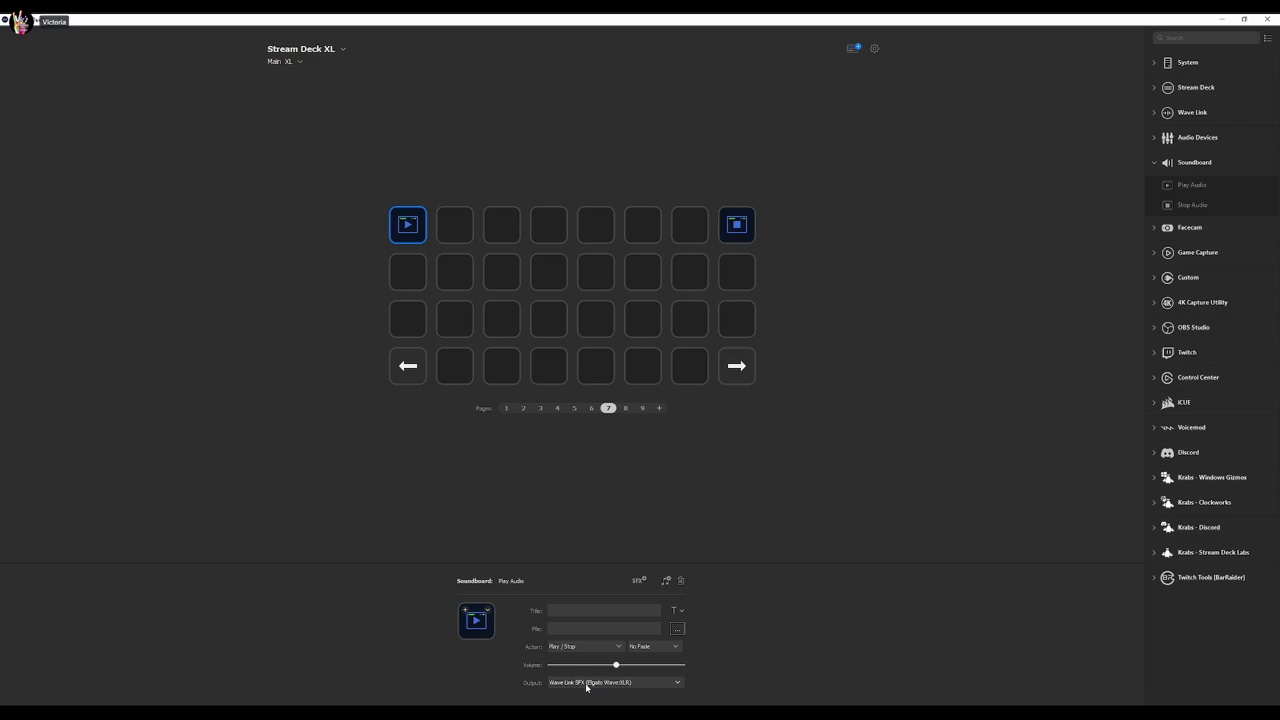
left_click(586, 684)
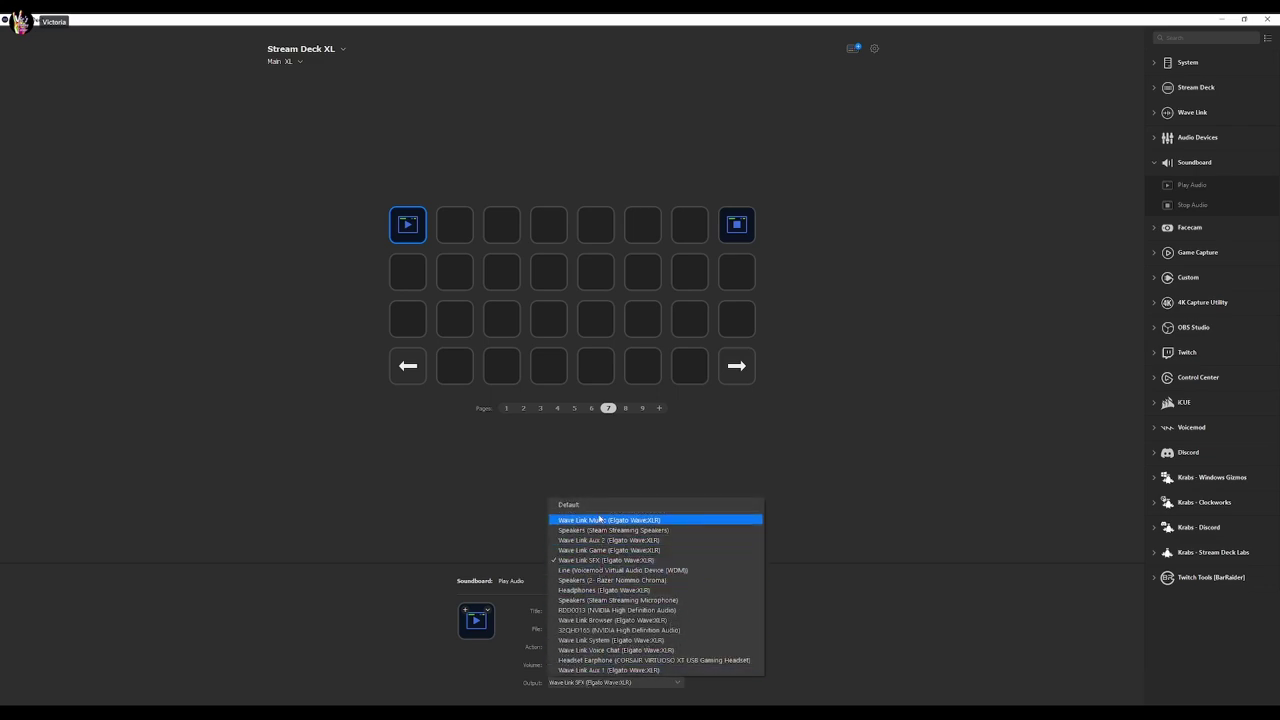
left_click(367, 505)
left_click(408, 224)
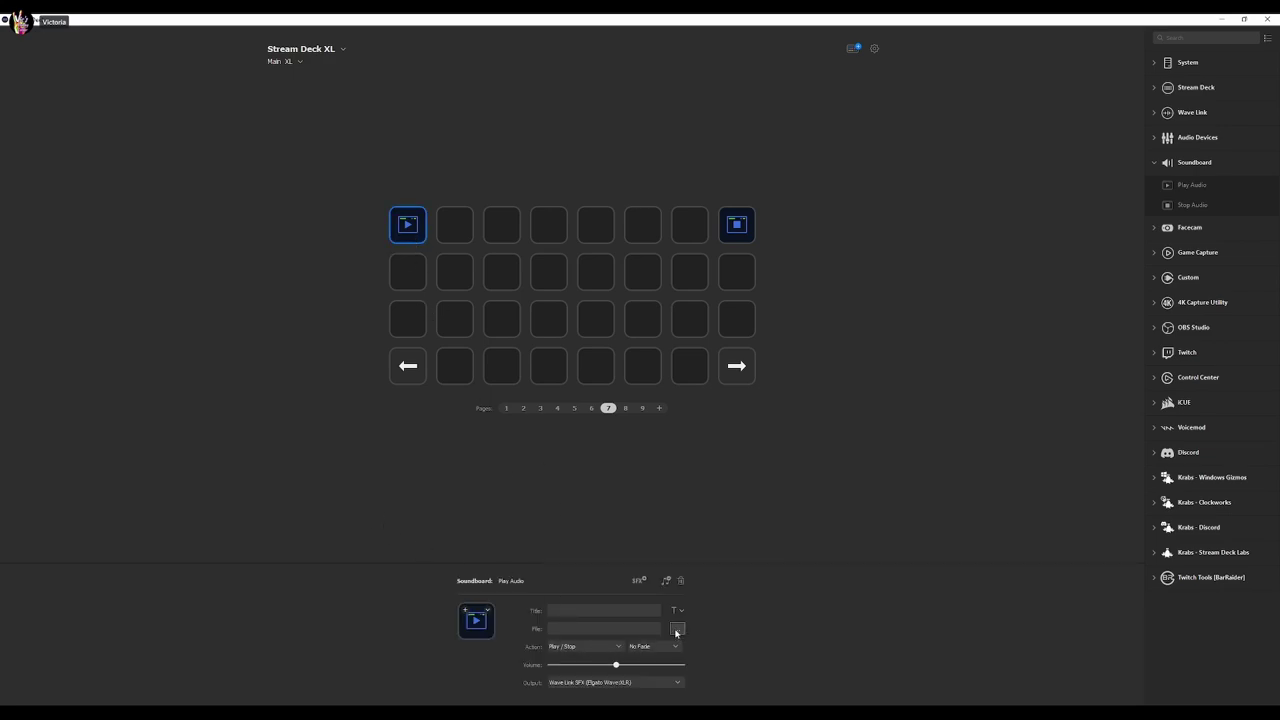
Step: Open the Stream Deck store's Sound Effects section and browse it
left_click(853, 48)
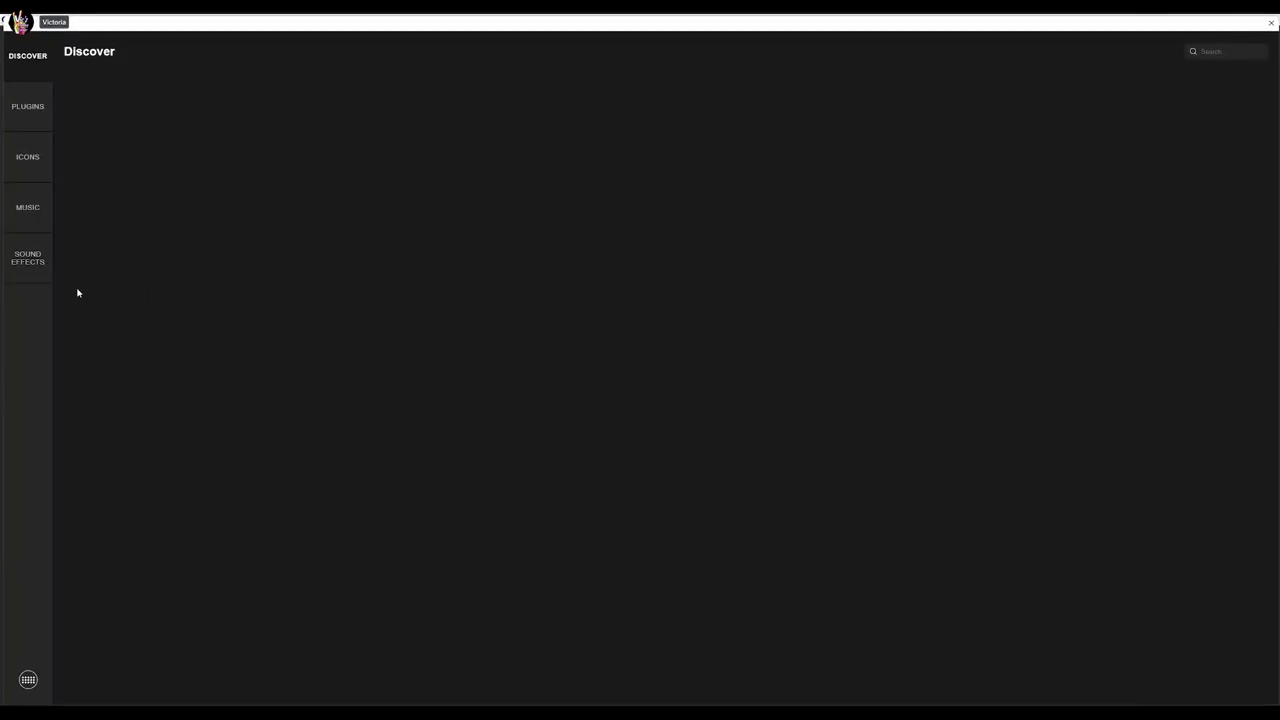
left_click(29, 258)
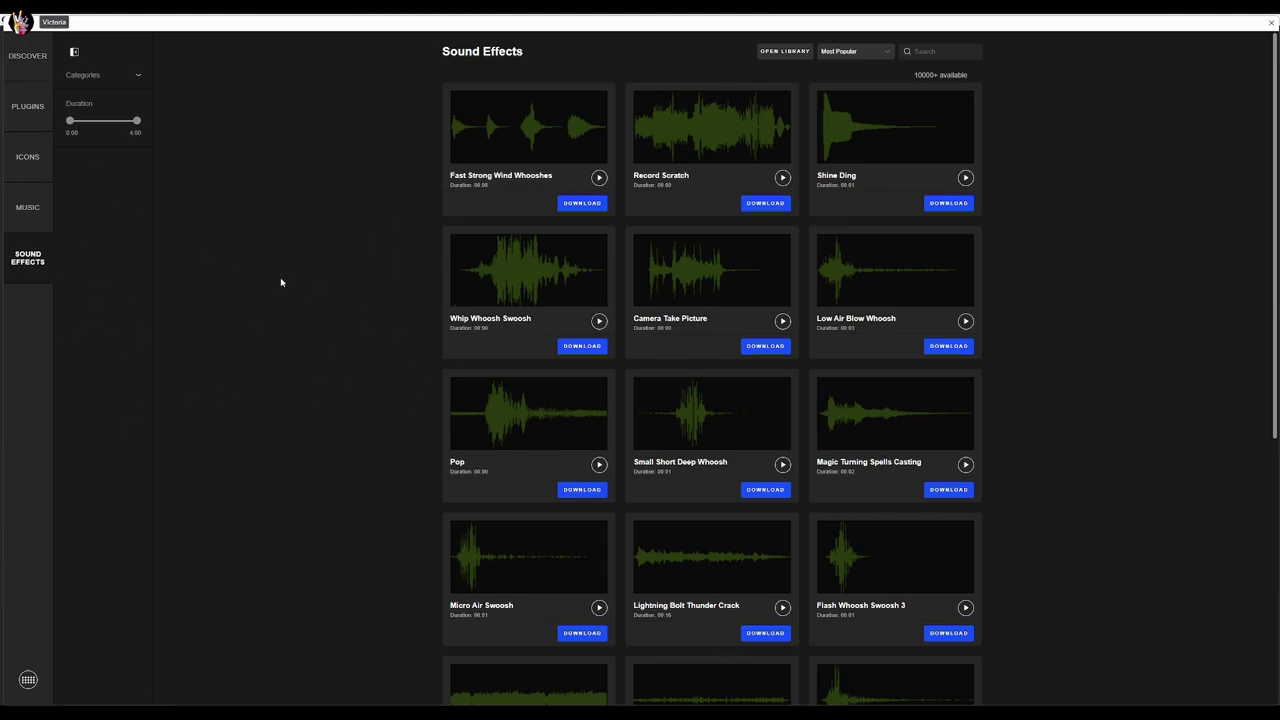
scroll(401, 341, "down", 1)
scroll(445, 450, "up", 1)
Step: Sort sound effects by Recently Added, Trending Now, then Most Popular, and close the store
left_click(872, 52)
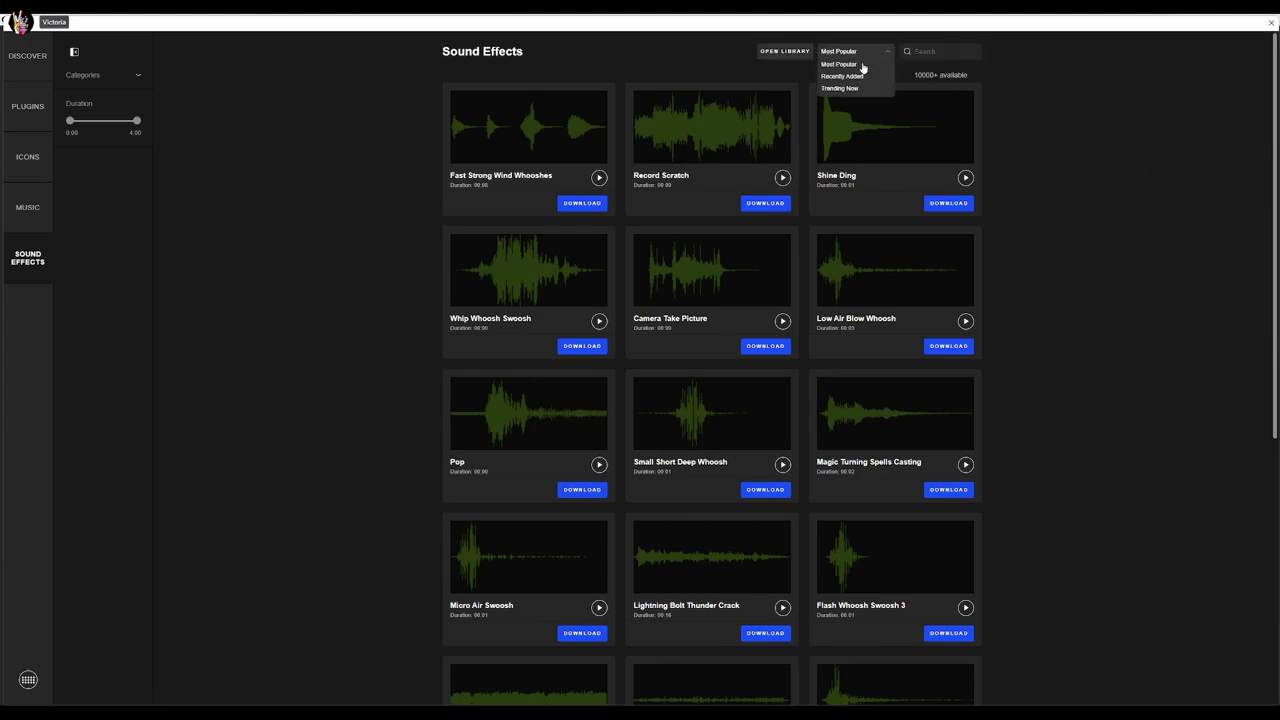
left_click(862, 78)
left_click(855, 51)
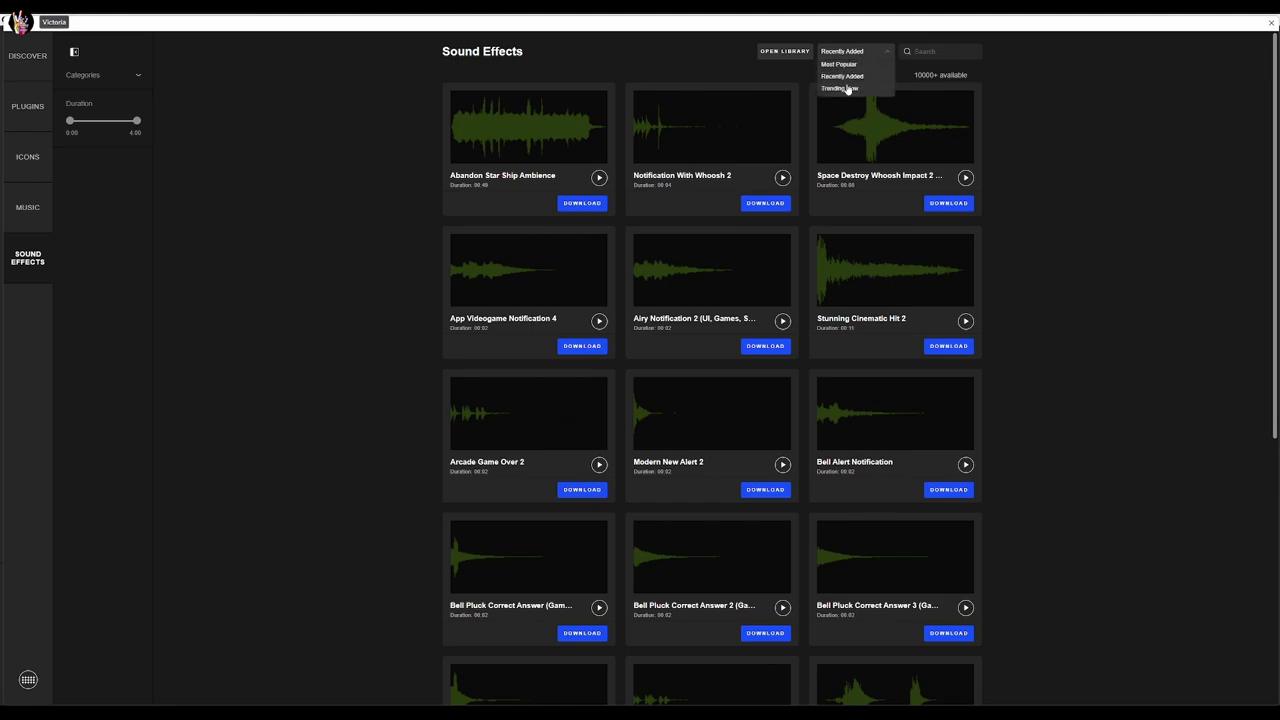
left_click(849, 89)
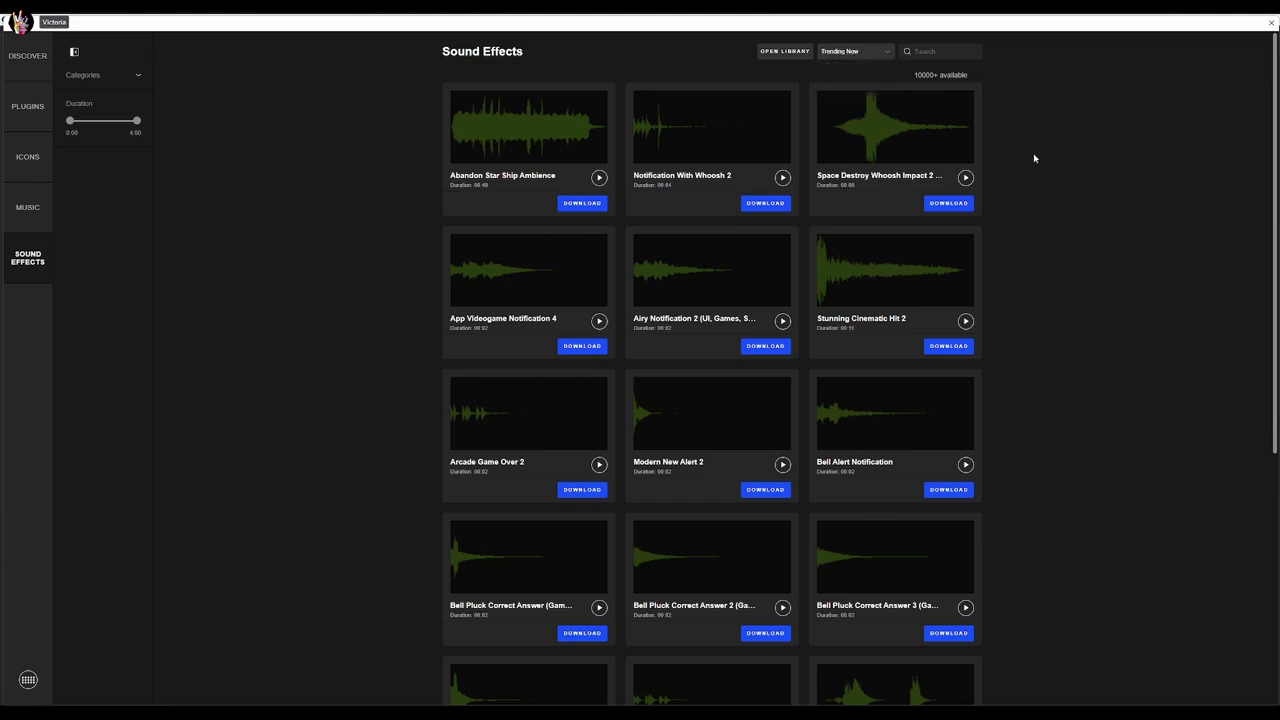
left_click(838, 48)
left_click(845, 65)
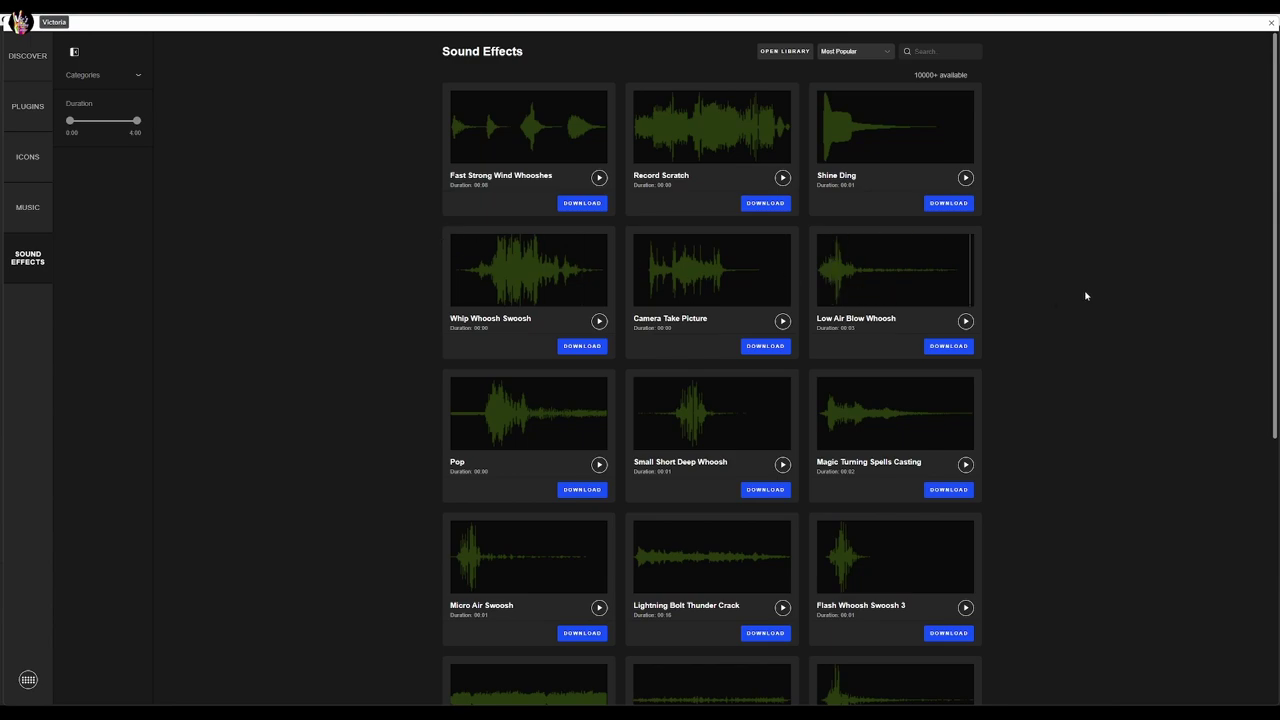
left_click(1268, 27)
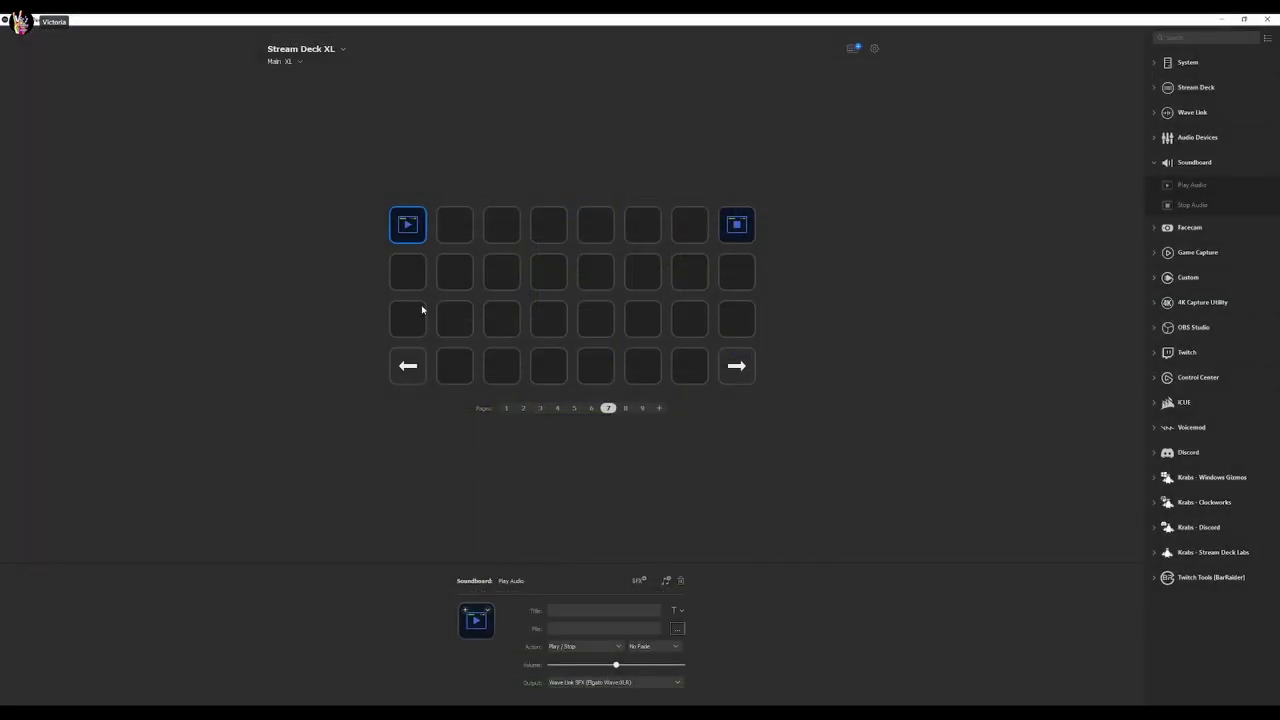
Step: Load Cartoon Disappoint Fanfare.streamDeckAudio from the Audio folder onto the top-left Play Audio key
left_click(677, 628)
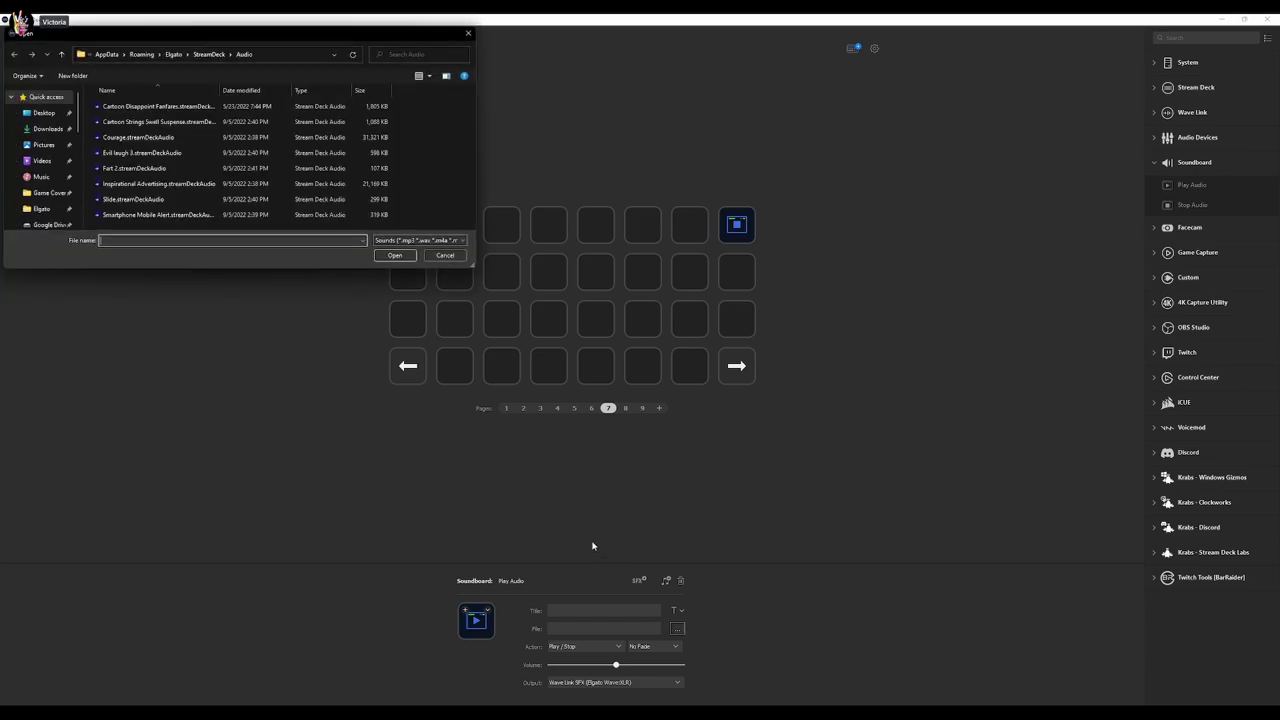
left_click(178, 107)
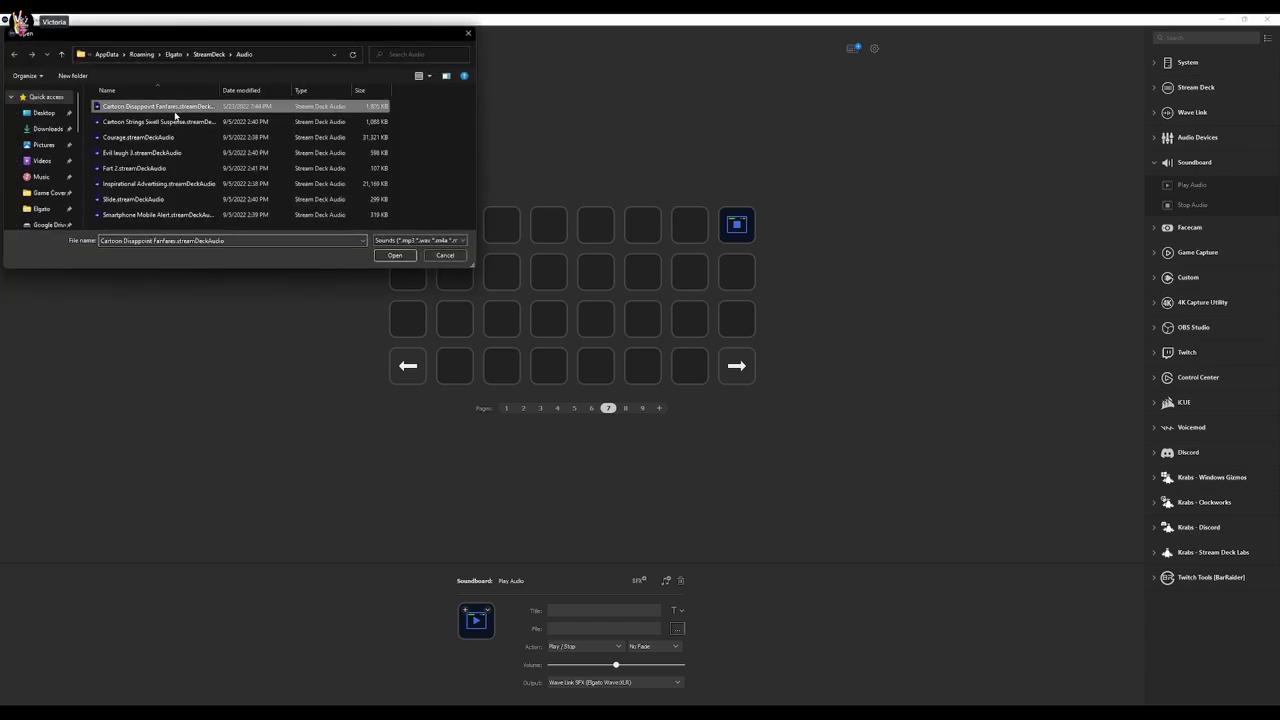
left_click(396, 256)
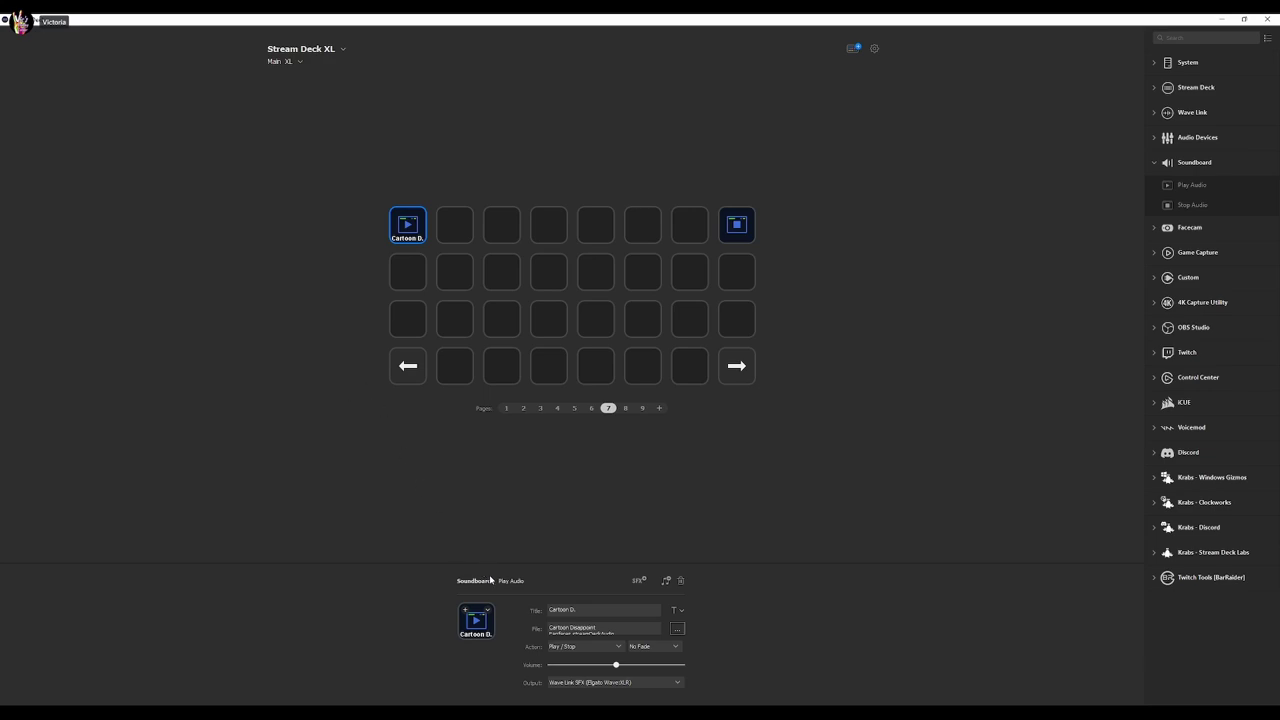
Step: Open the Stream Deck Icon Library and apply the WaveLink pack's waveform icon to the key
left_click(487, 609)
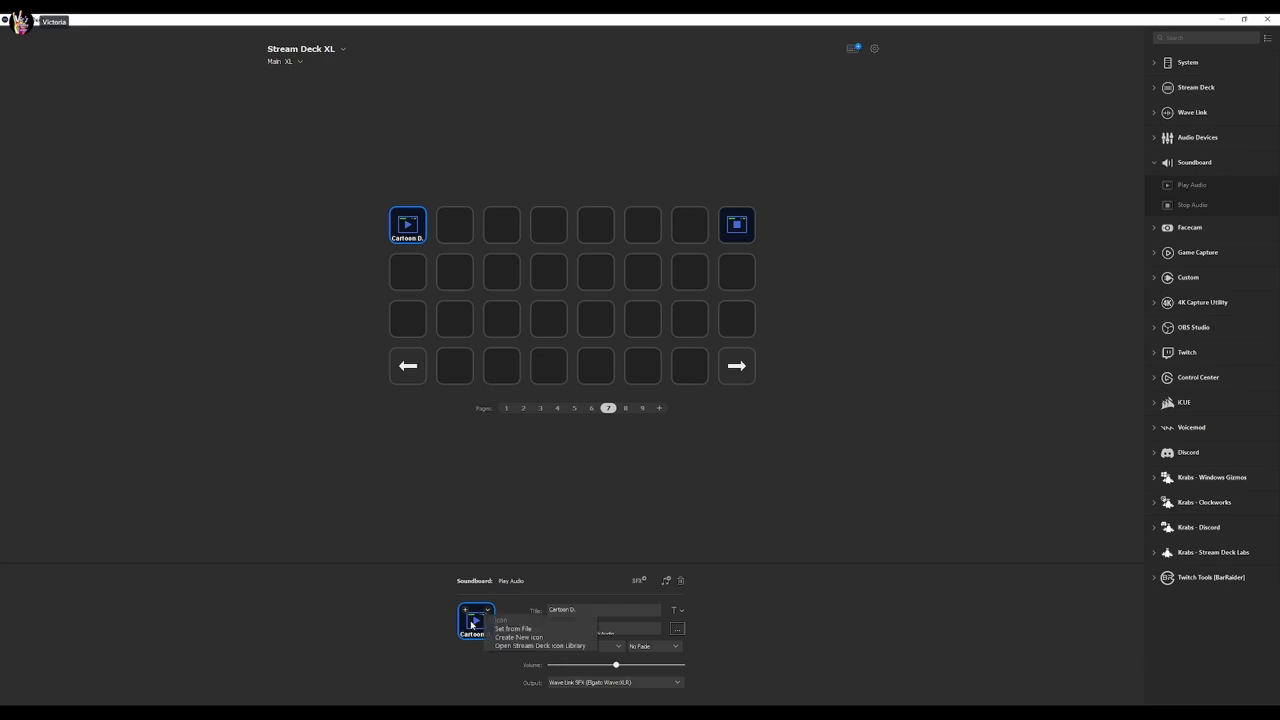
left_click(535, 645)
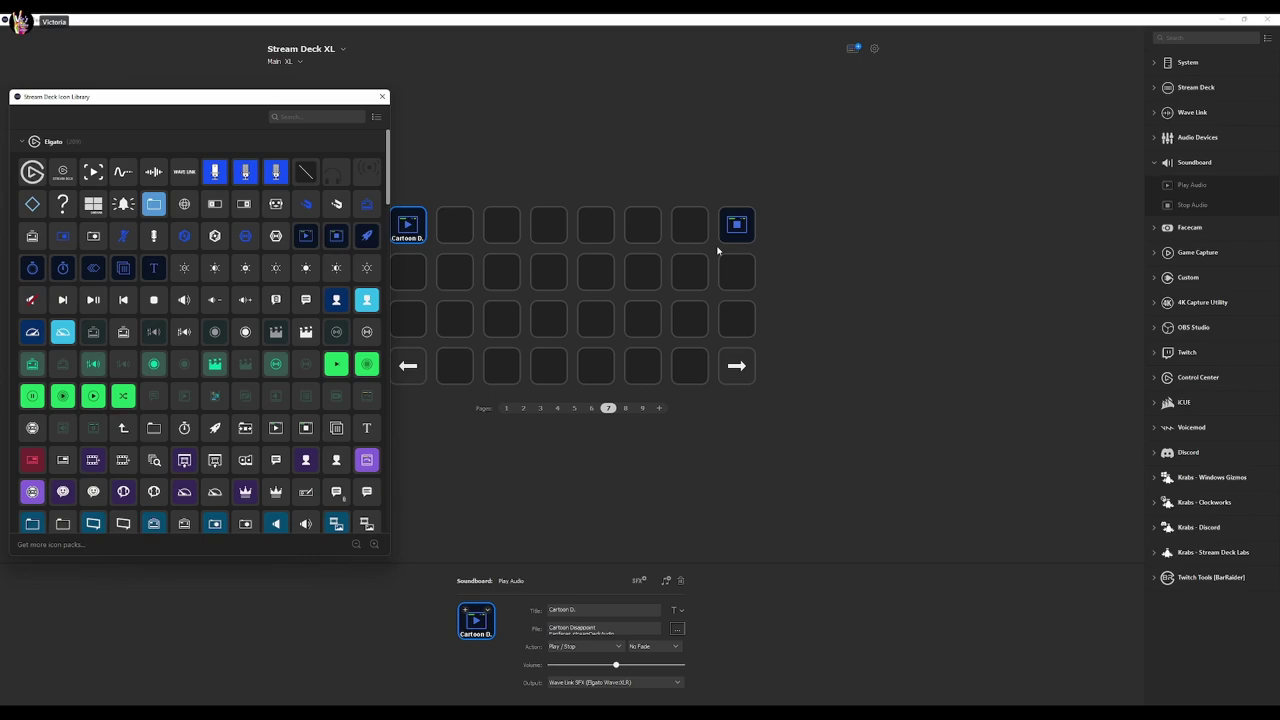
scroll(193, 496, "down", 5)
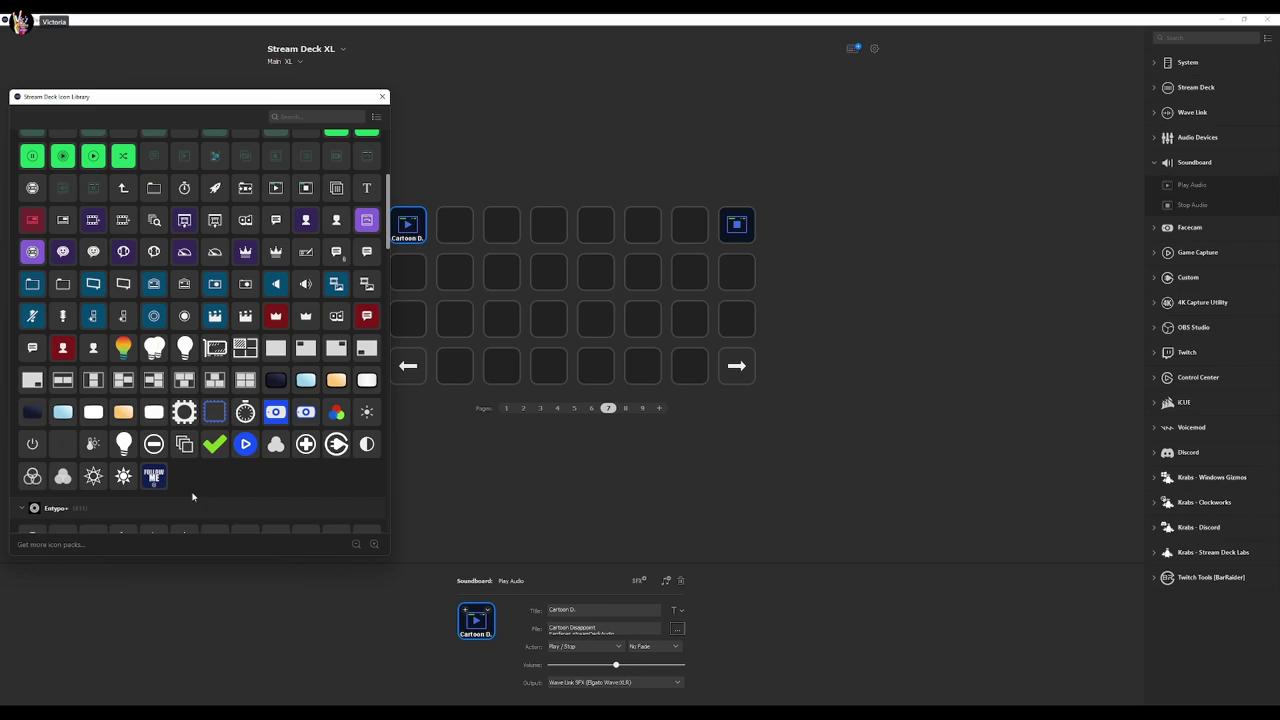
scroll(204, 496, "down", 5)
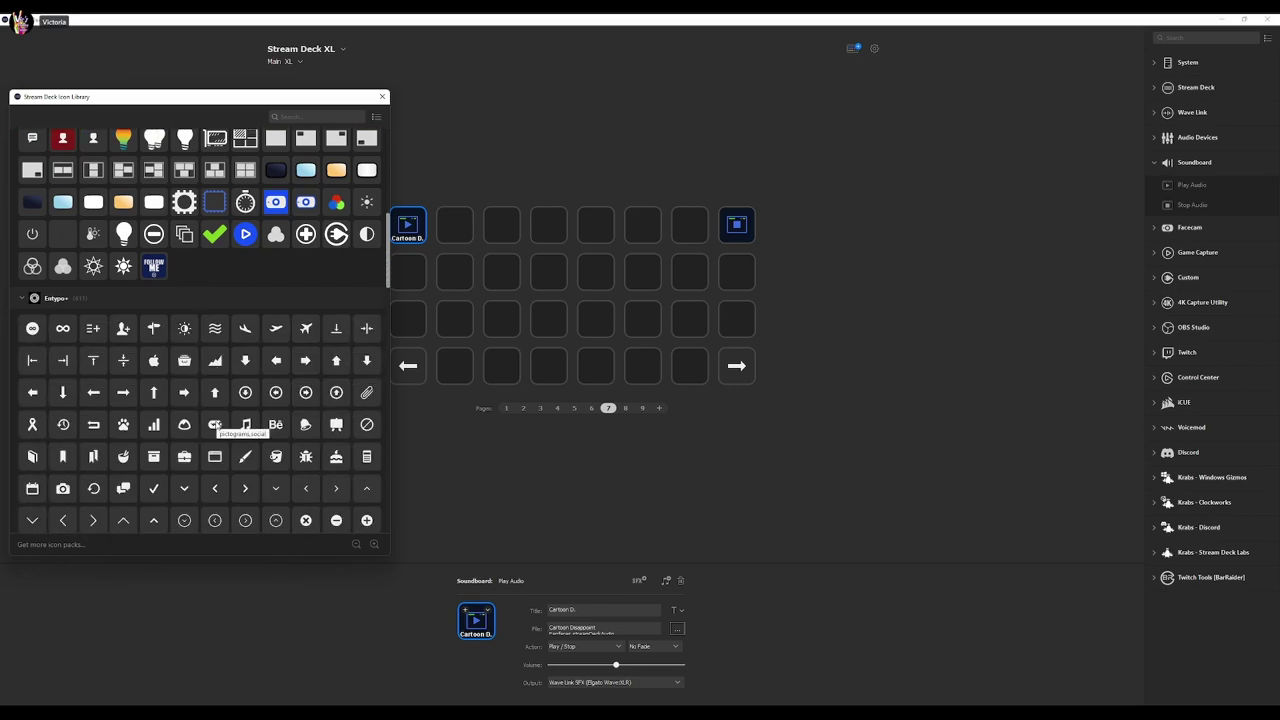
scroll(214, 425, "down", 10)
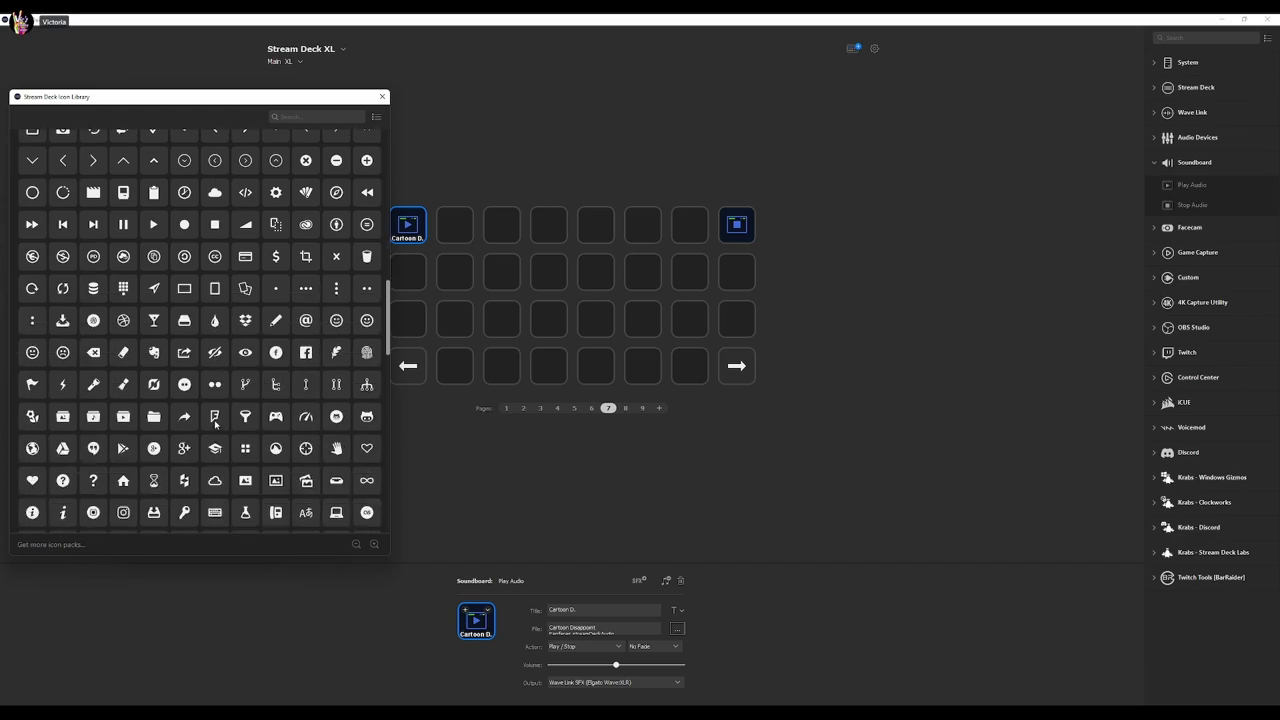
scroll(214, 425, "down", 10)
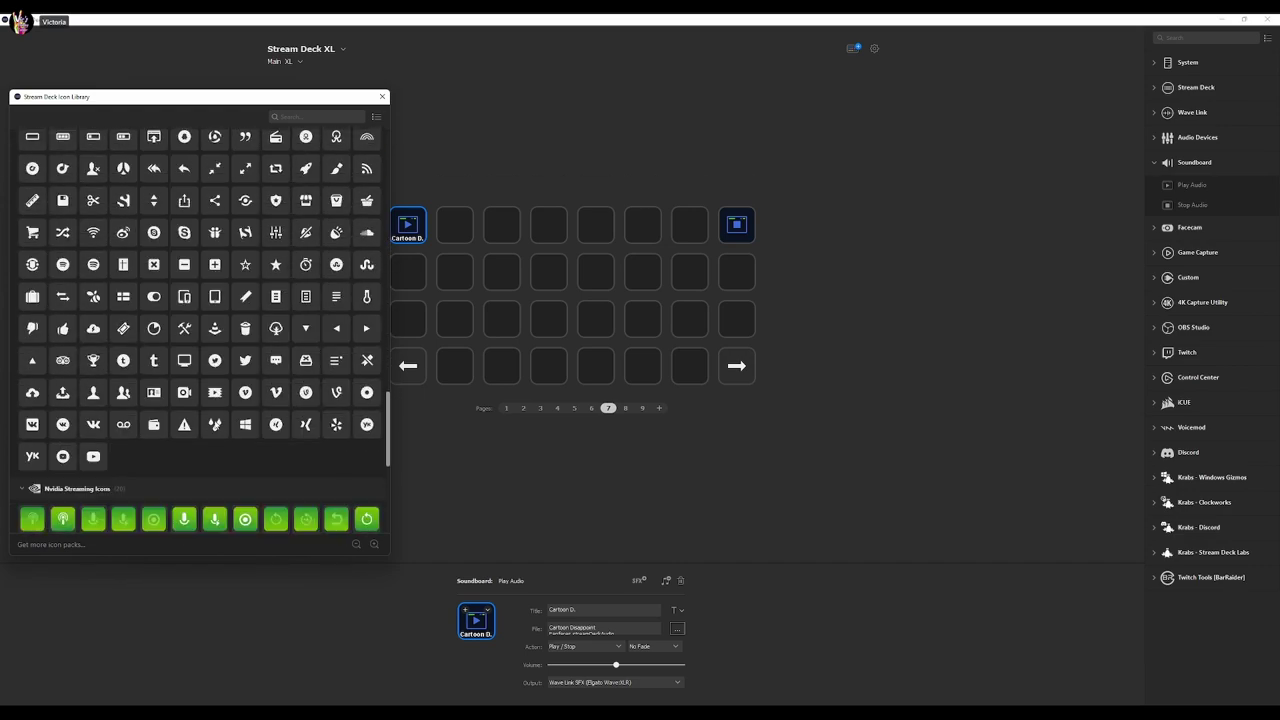
scroll(215, 427, "down", 5)
left_click(215, 445)
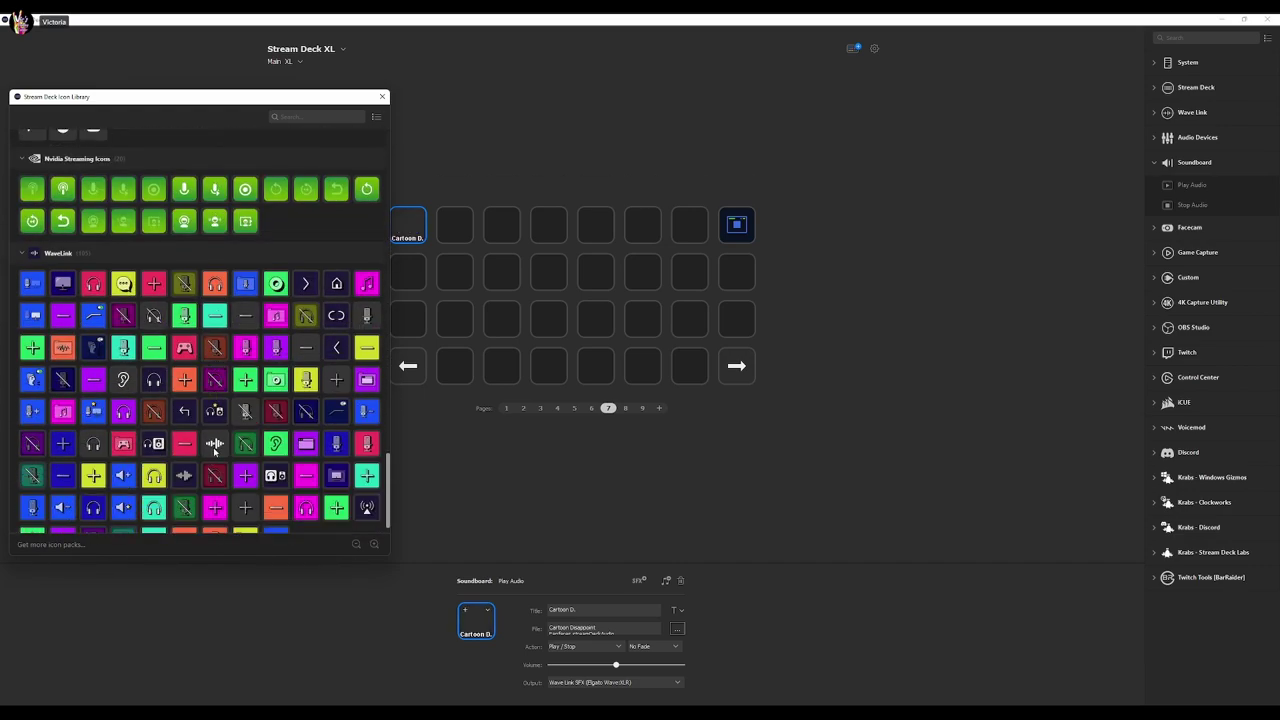
Step: Close the Stream Deck Icon Library window
left_click(382, 96)
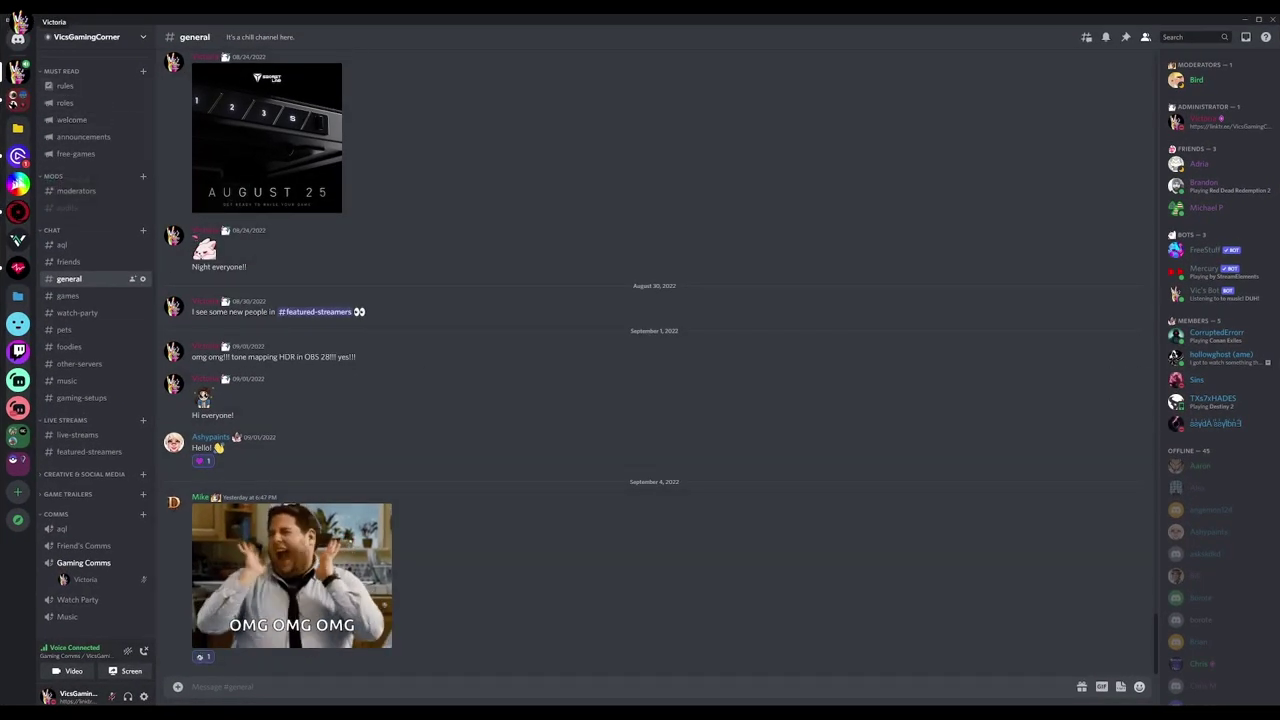
left_click(143, 696)
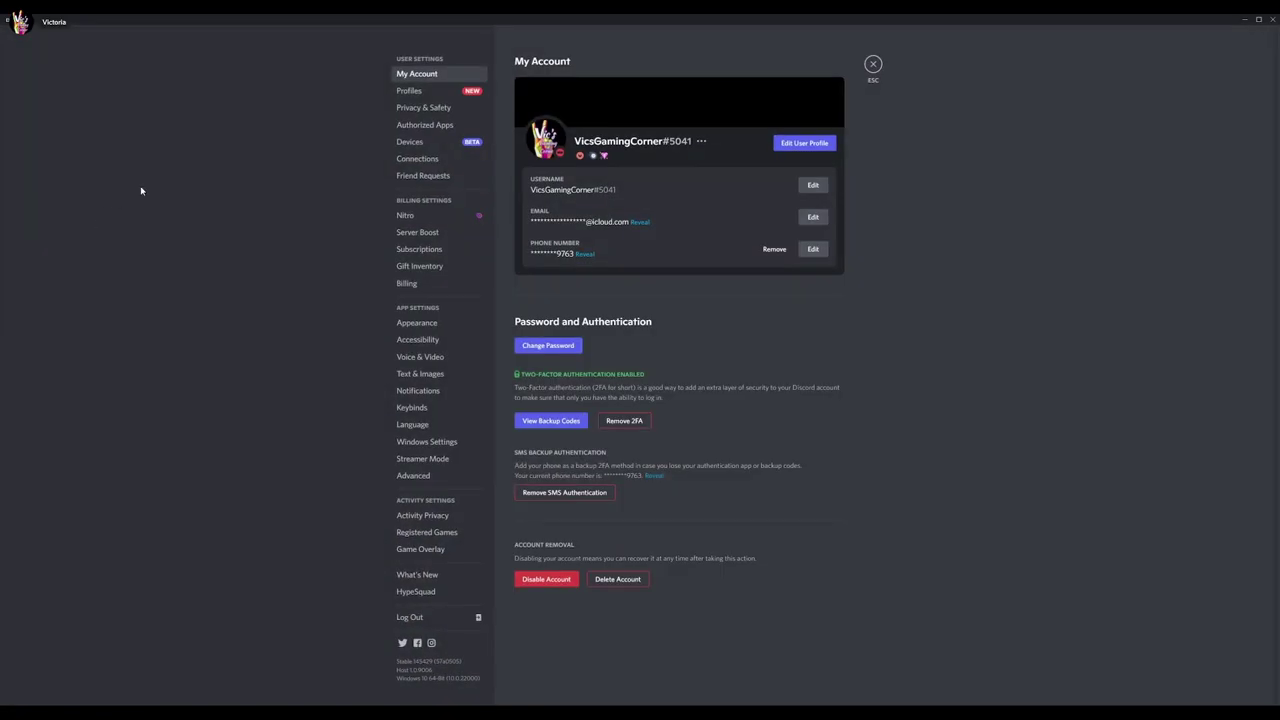
left_click(428, 357)
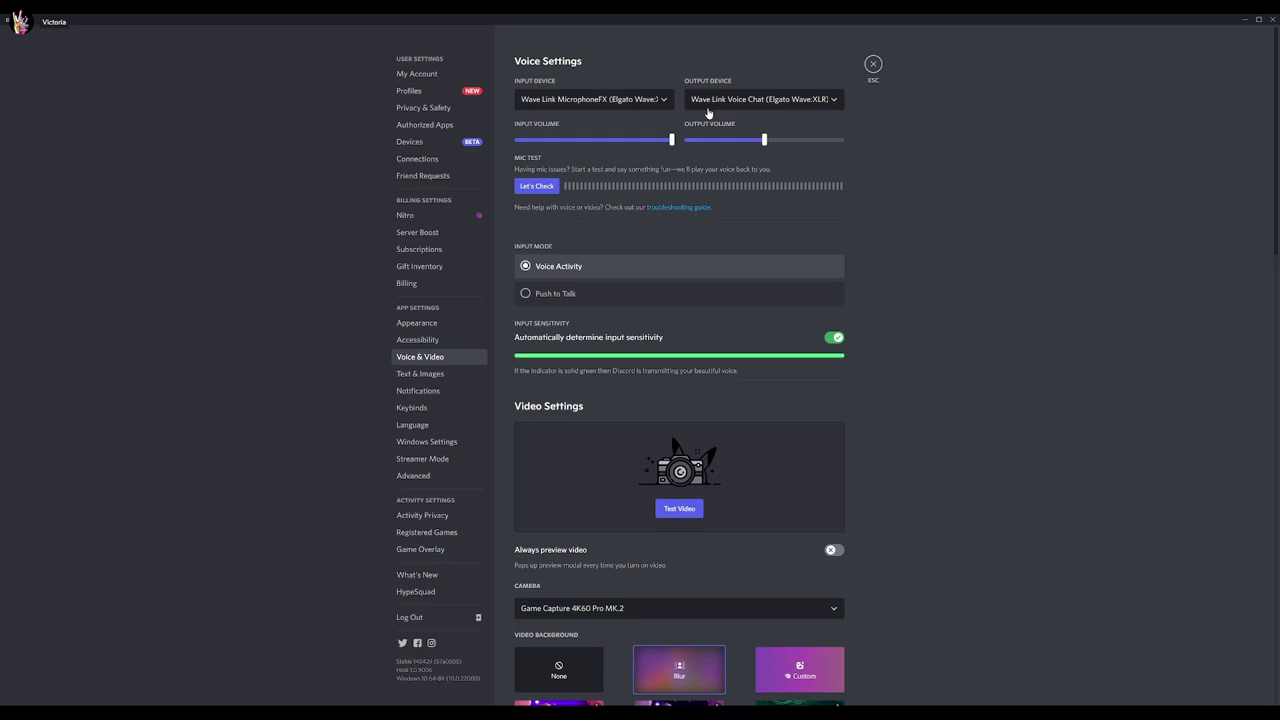
left_click(873, 64)
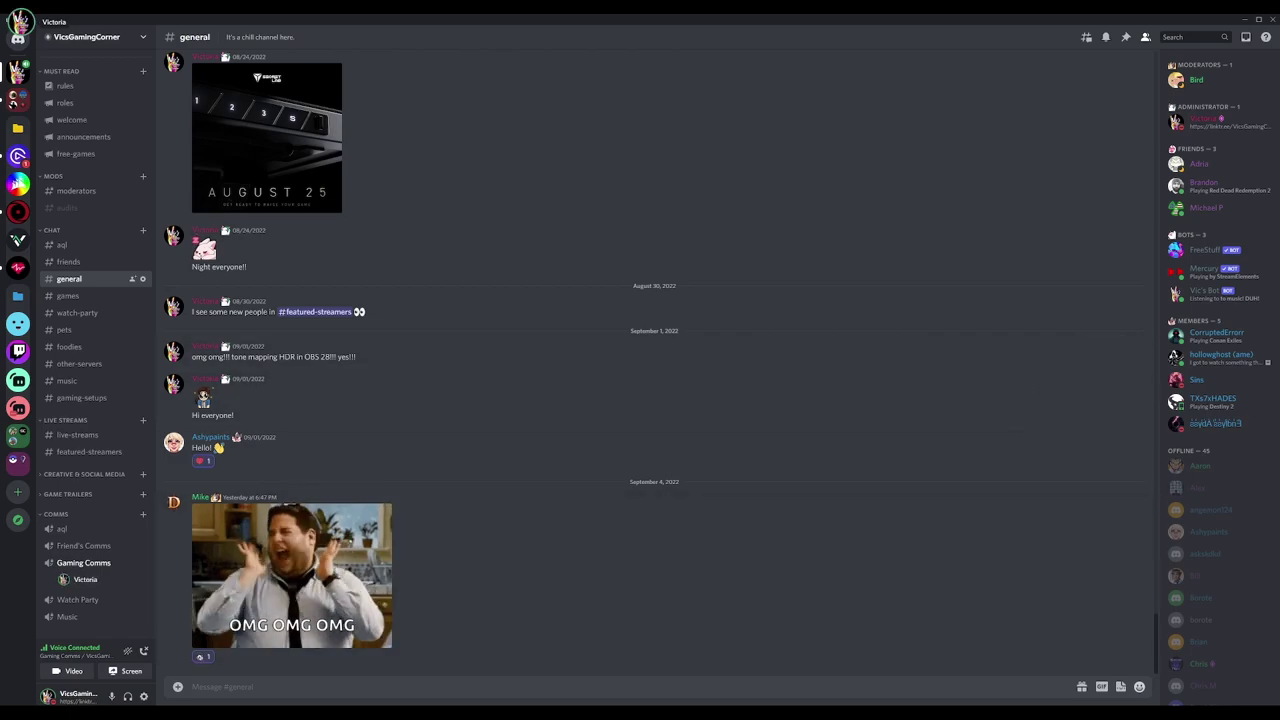
Step: Switch to Wave Link and confirm the SFX channel carries the NewTek NDI Output effect
mouse_move(662, 715)
left_click(661, 670)
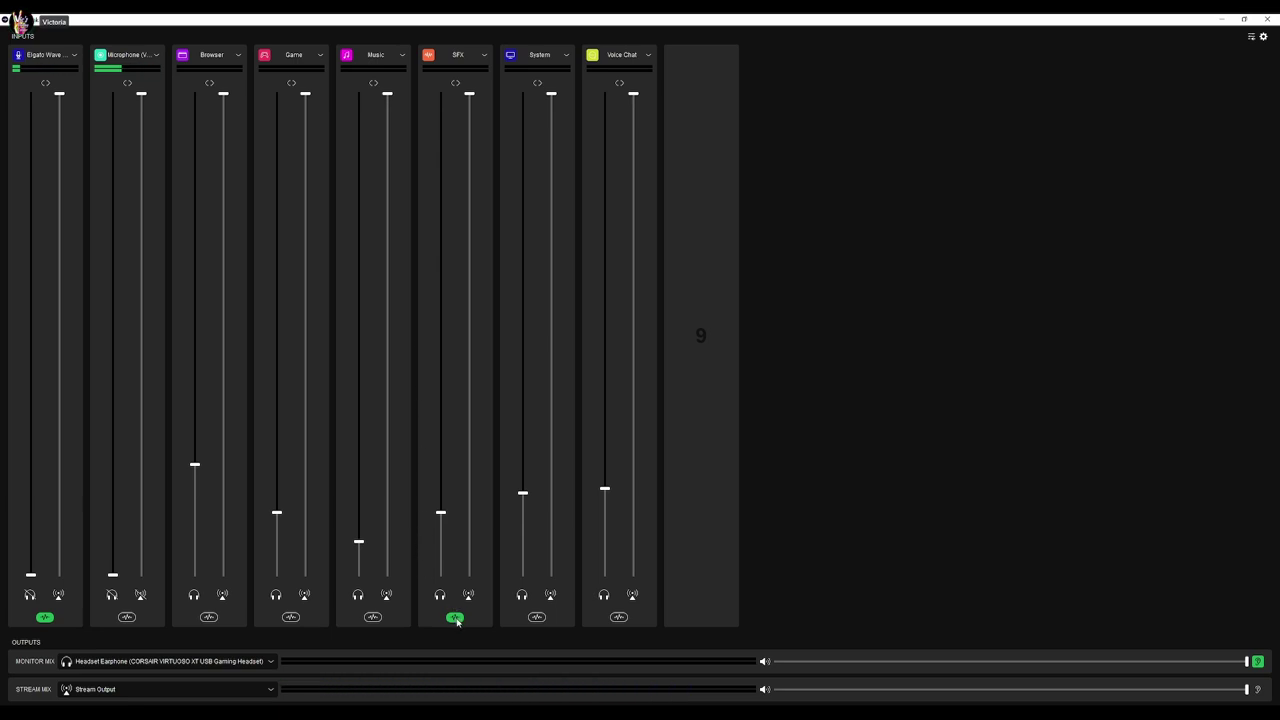
left_click(455, 617)
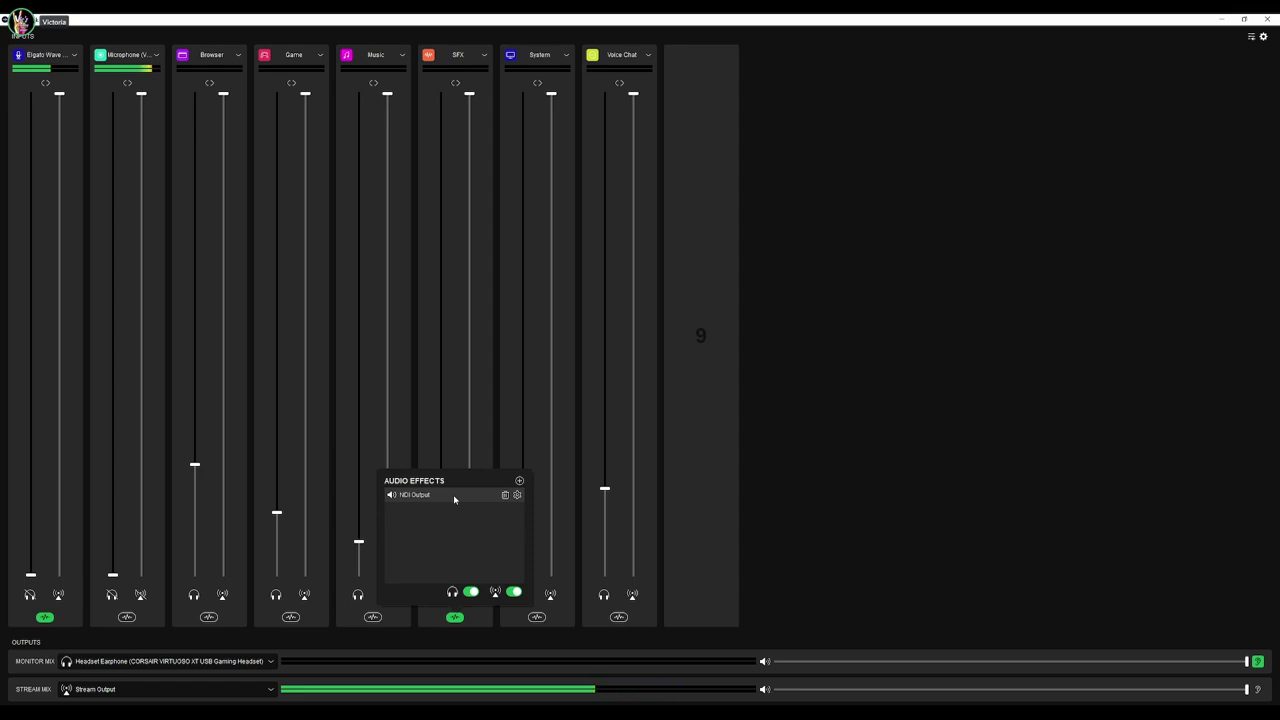
left_click(519, 481)
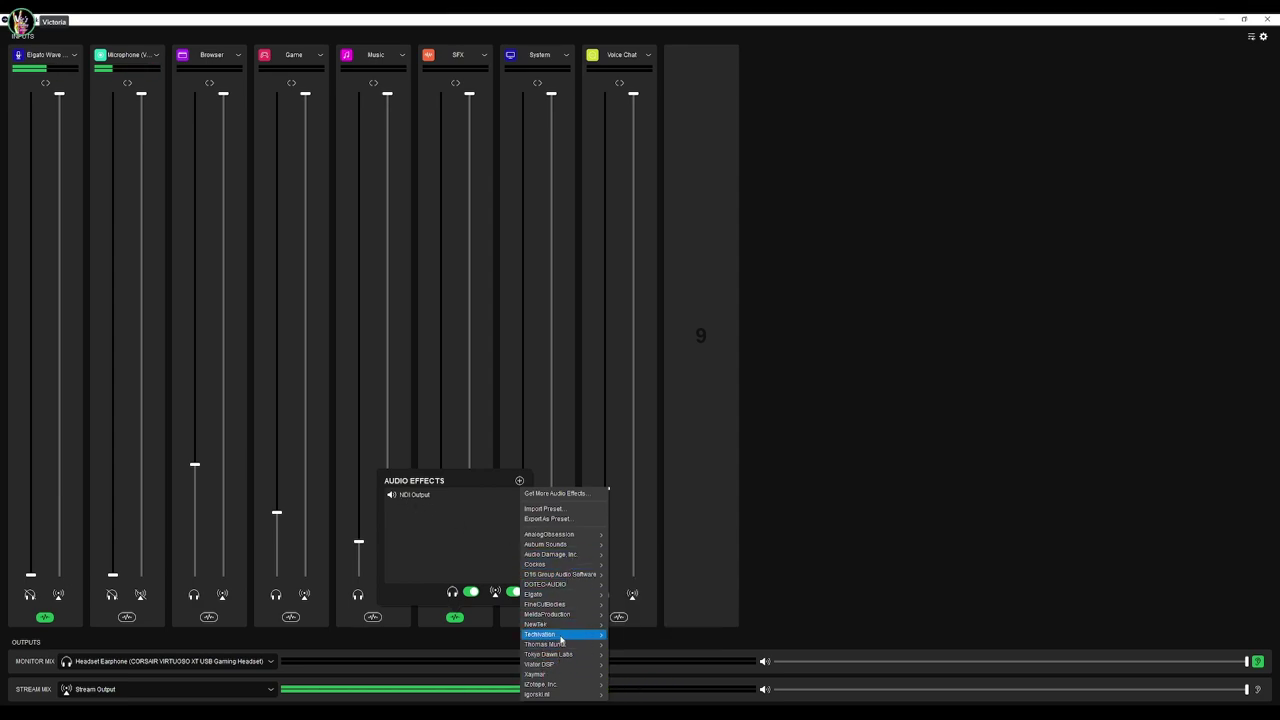
mouse_move(561, 626)
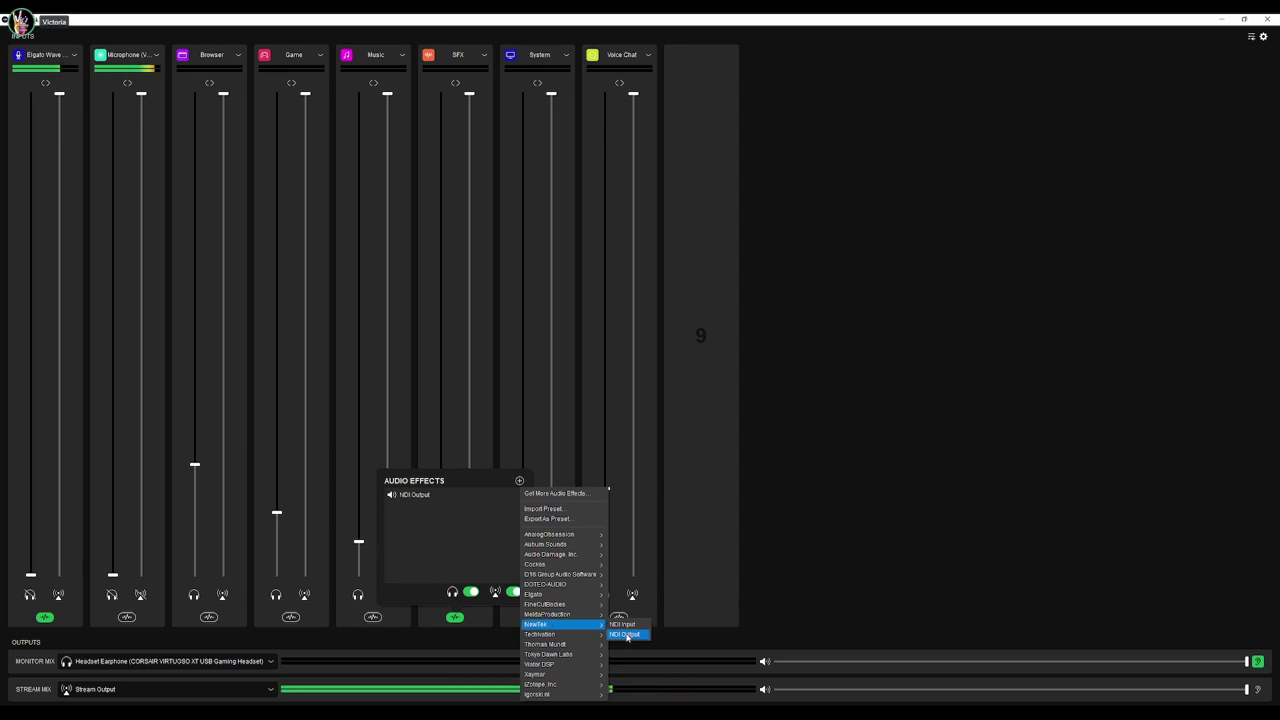
left_click(478, 560)
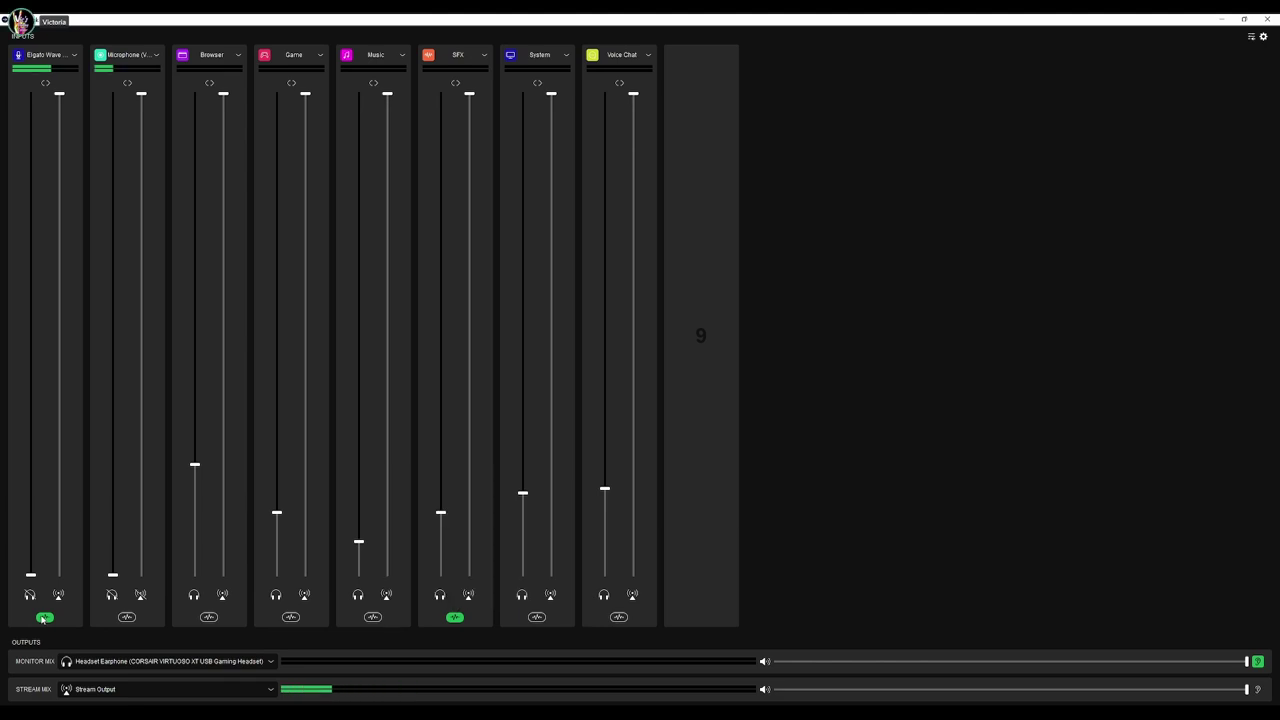
Step: Add a NewTek NDI Input effect to the Elgato Wave XLR channel with source VENGEANCE > SFX
mouse_move(44, 617)
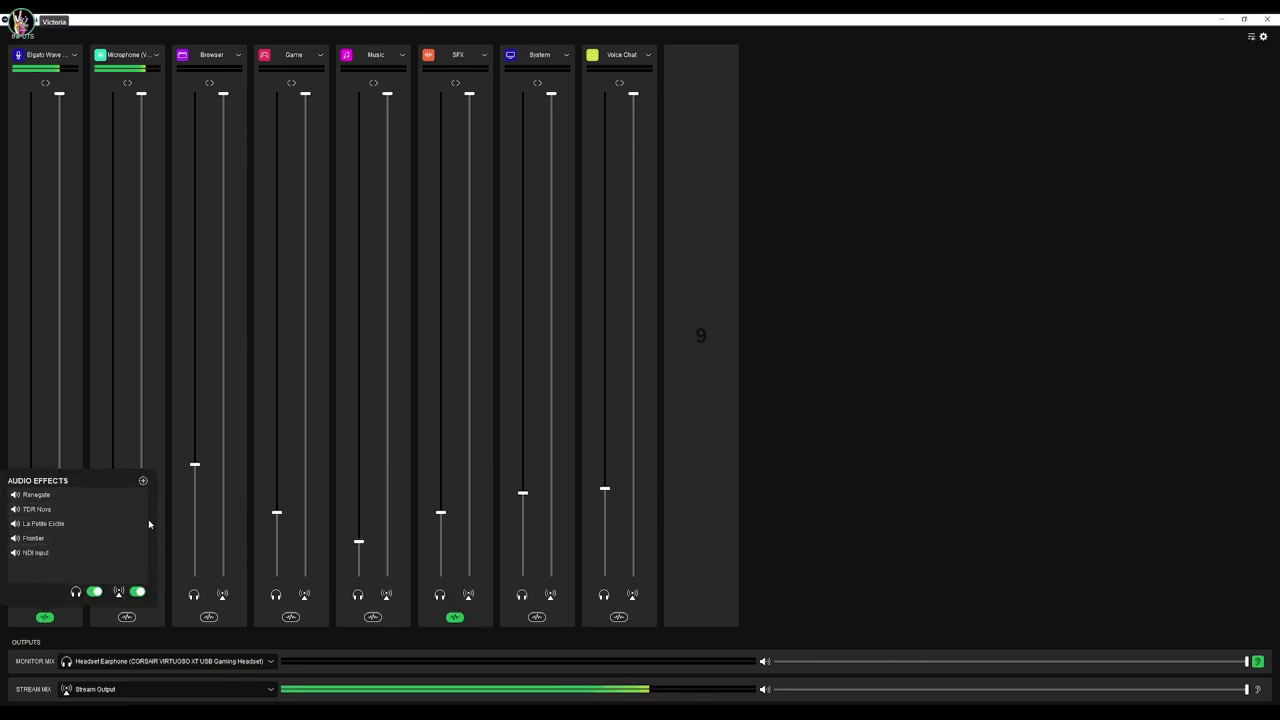
left_click(143, 481)
mouse_move(195, 624)
left_click(250, 629)
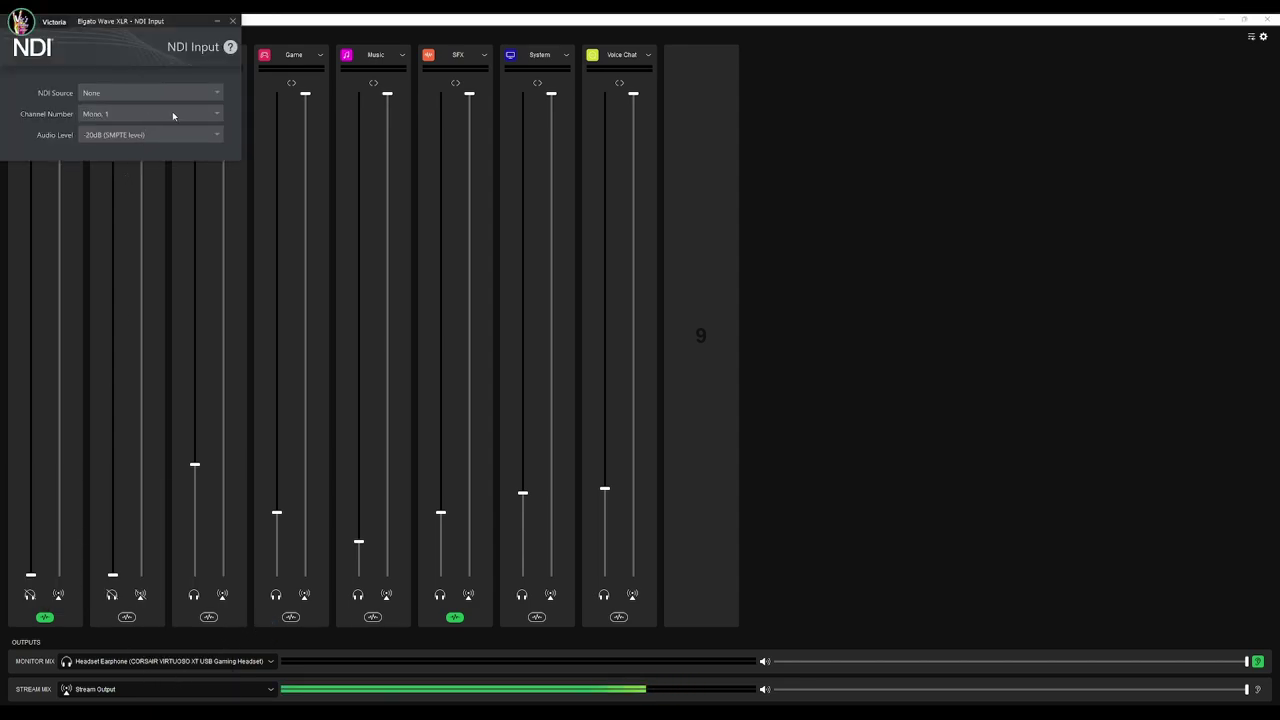
left_click(196, 93)
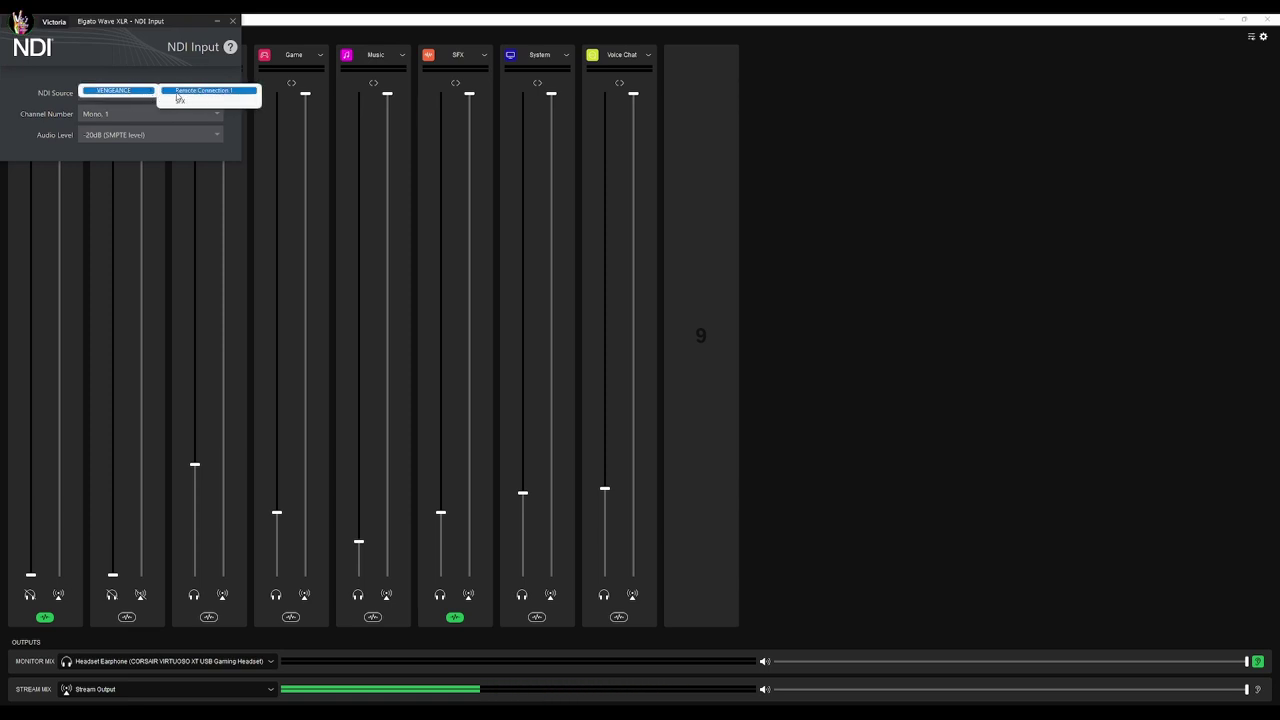
left_click(180, 100)
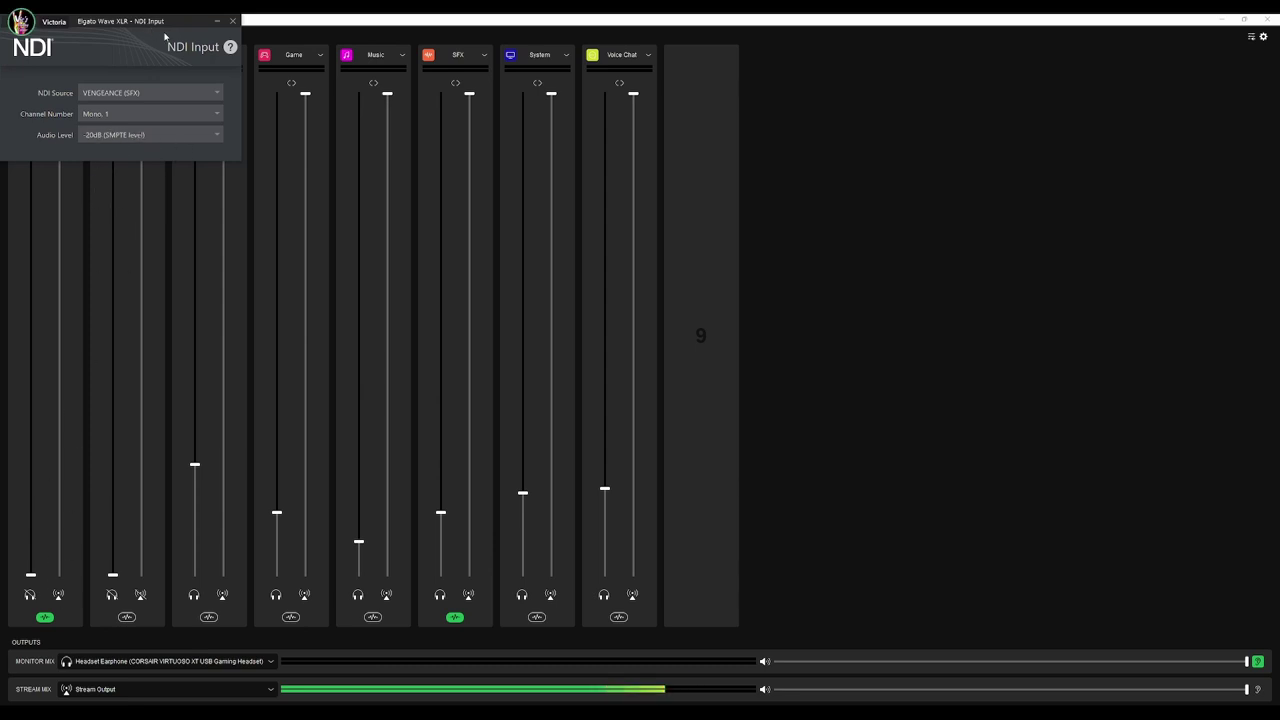
left_click(233, 21)
Step: Delete the duplicate NDI Input, leaving a single NDI Input after Frontier
left_click(44, 617)
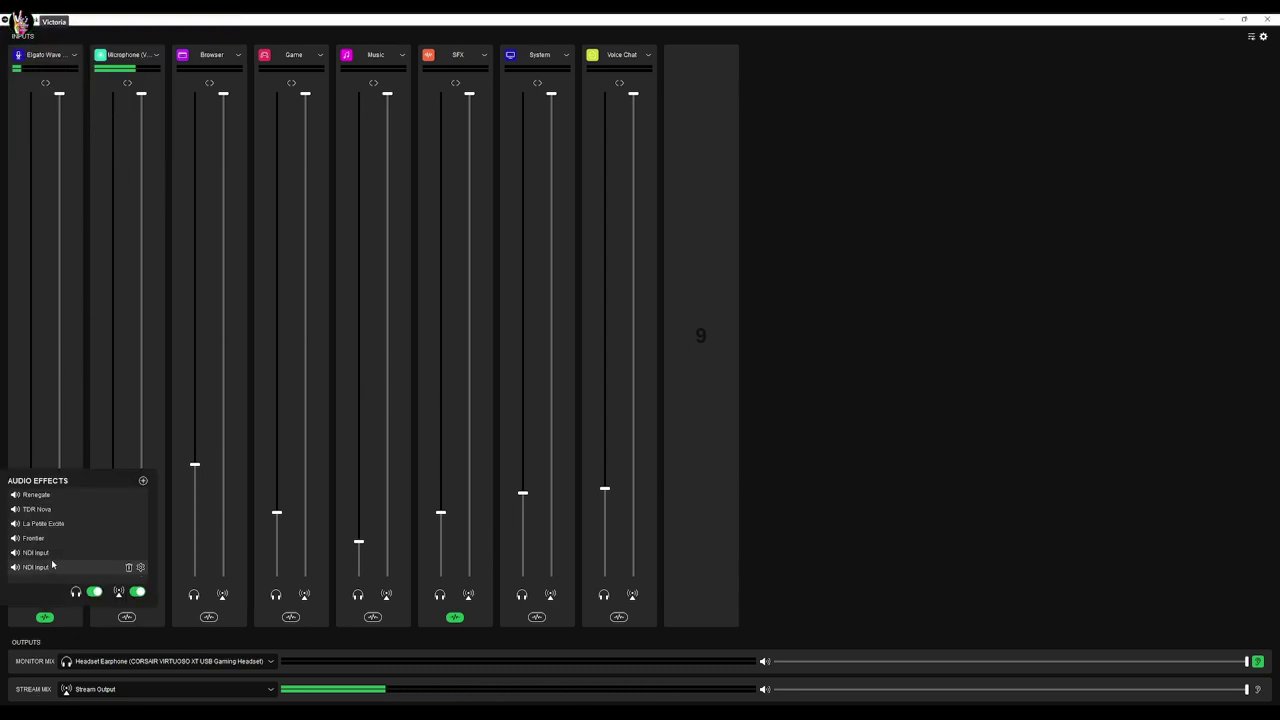
left_click(132, 566)
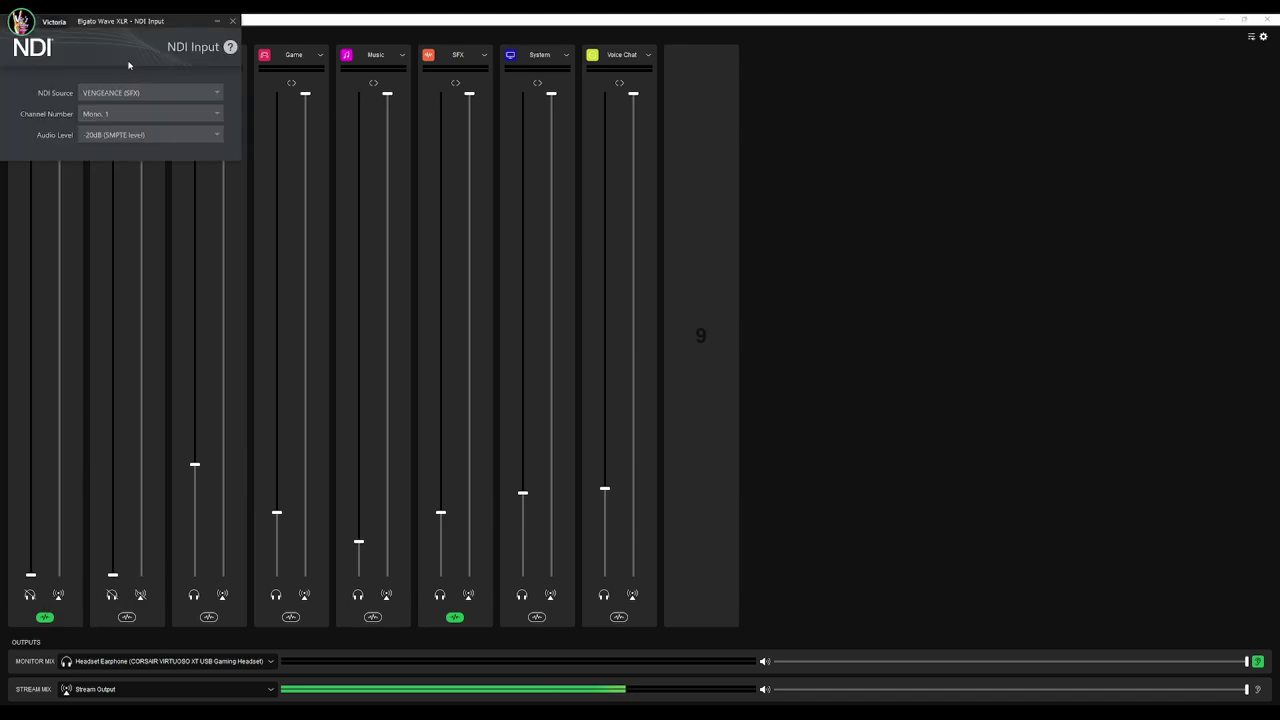
left_click(233, 21)
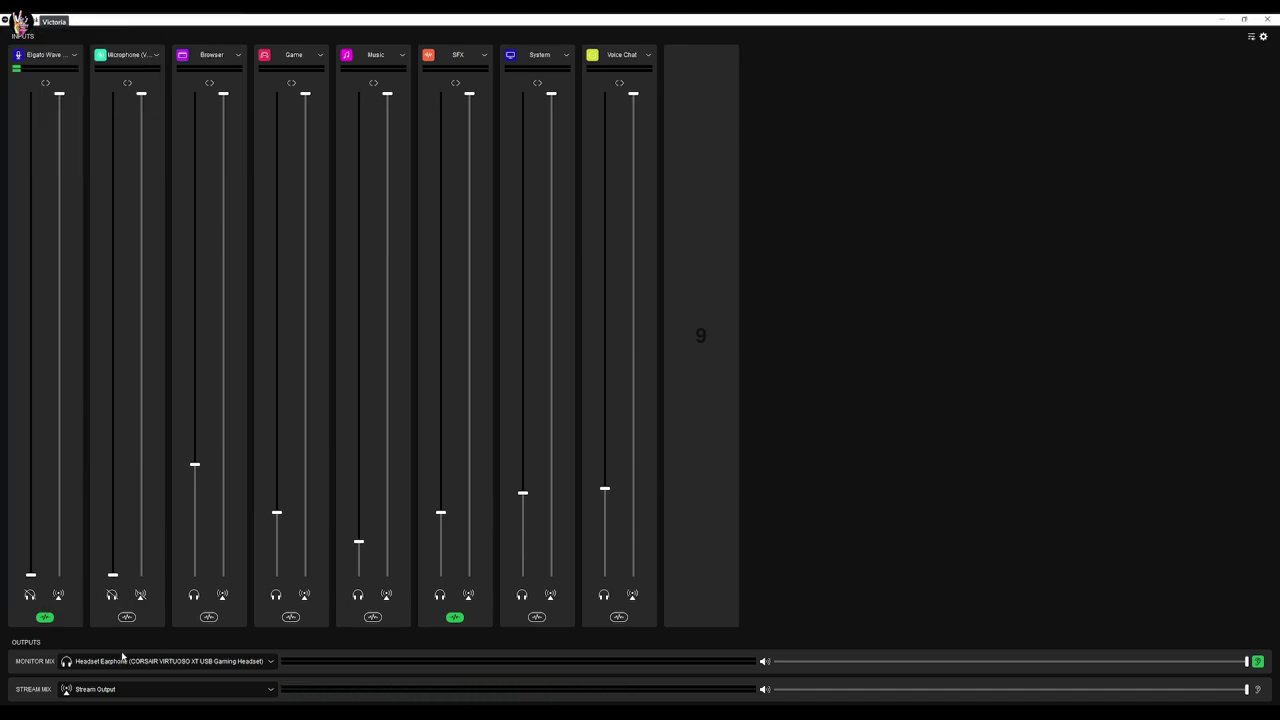
left_click(44, 617)
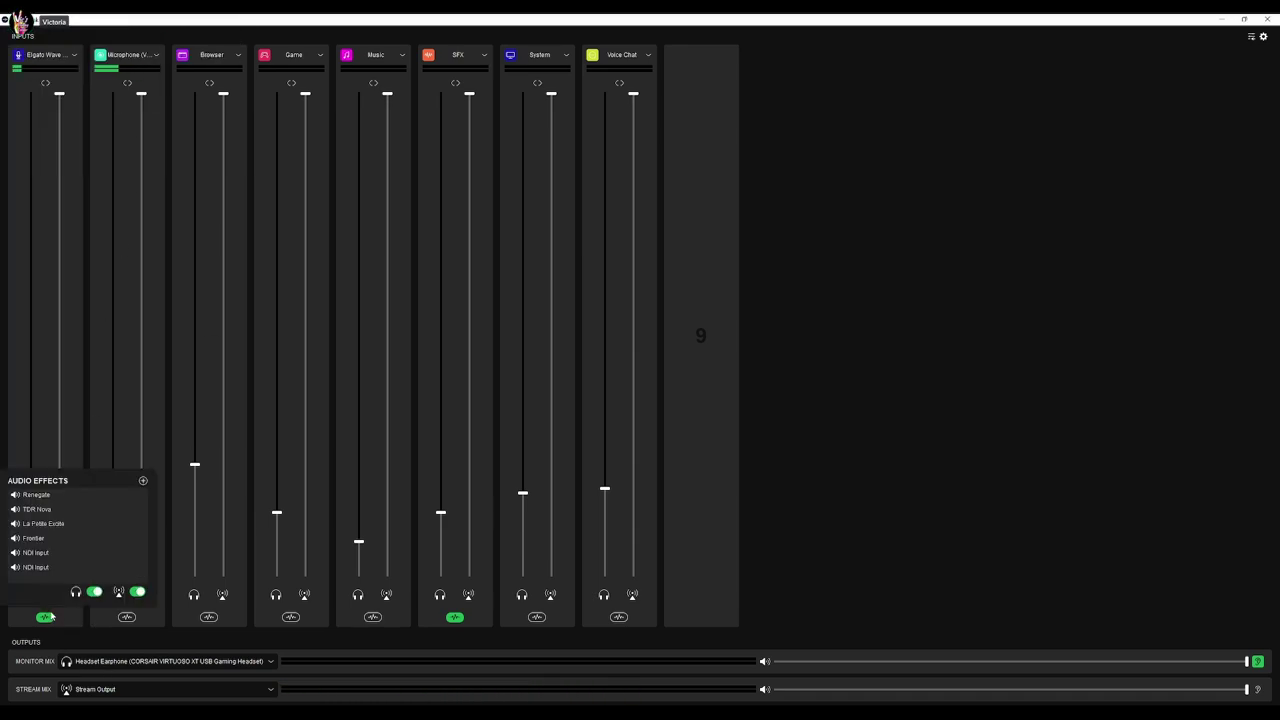
left_click(128, 568)
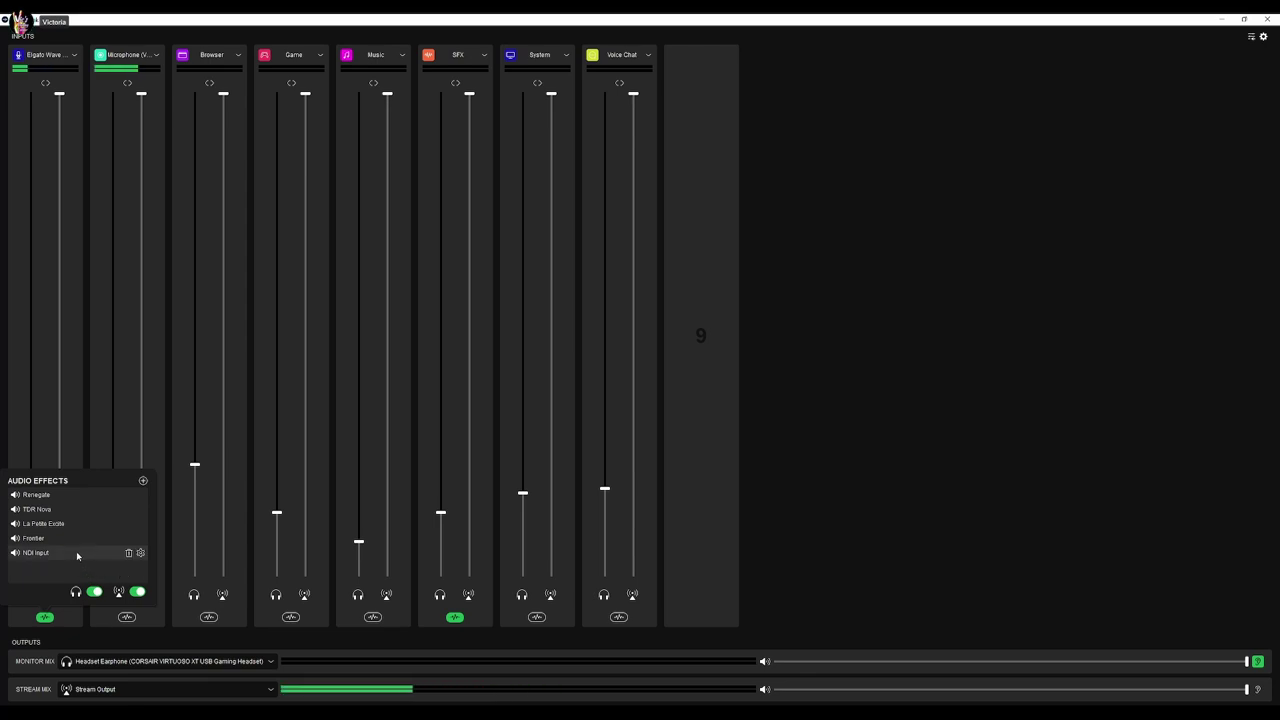
left_click(141, 553)
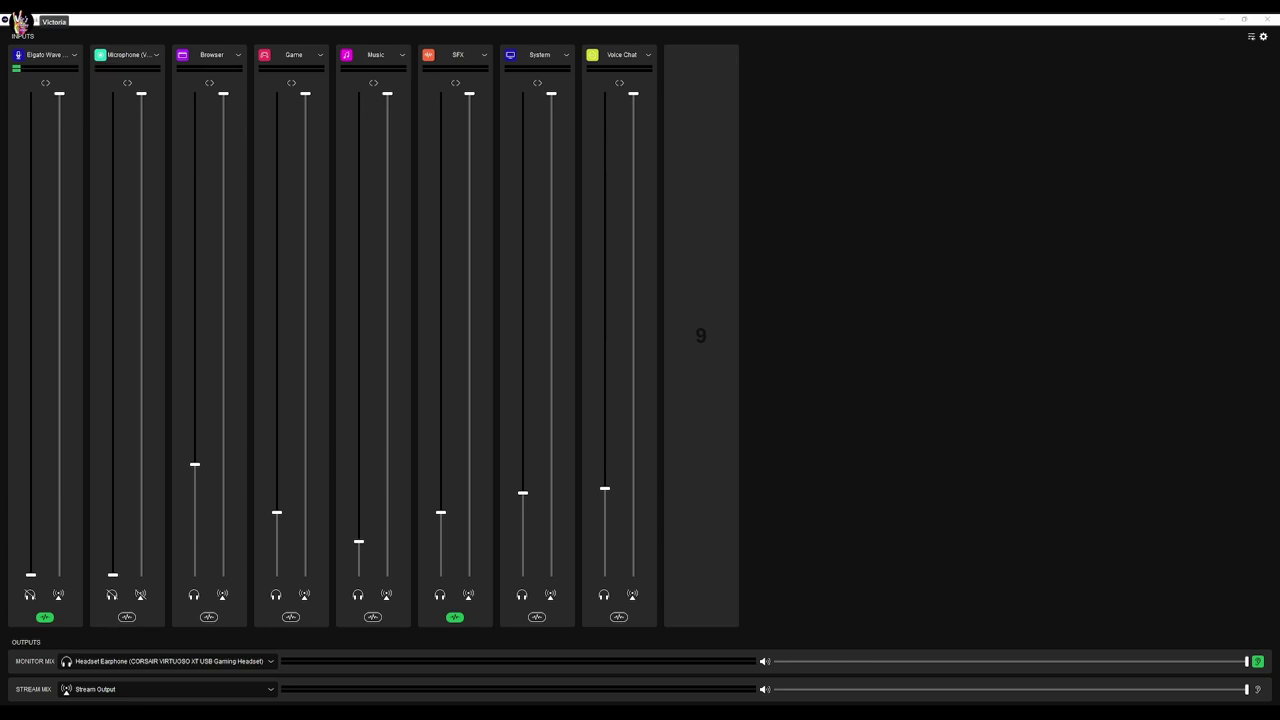
left_click(44, 617)
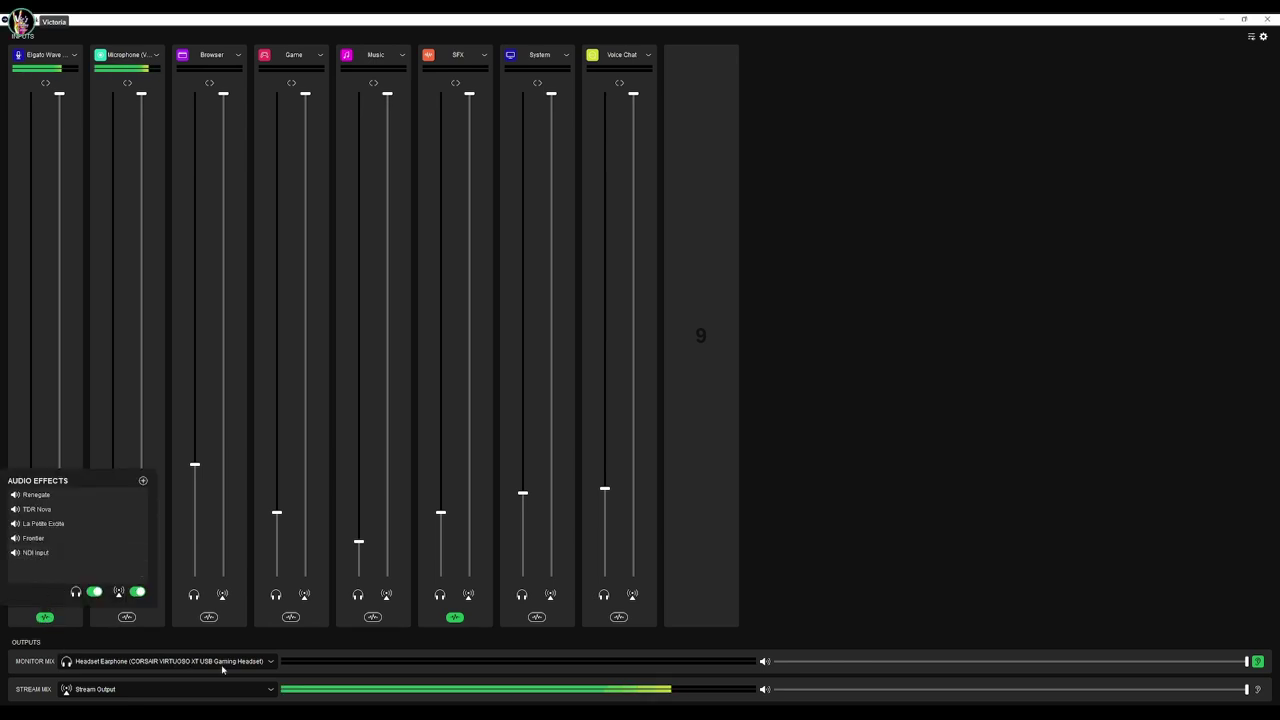
left_click(584, 643)
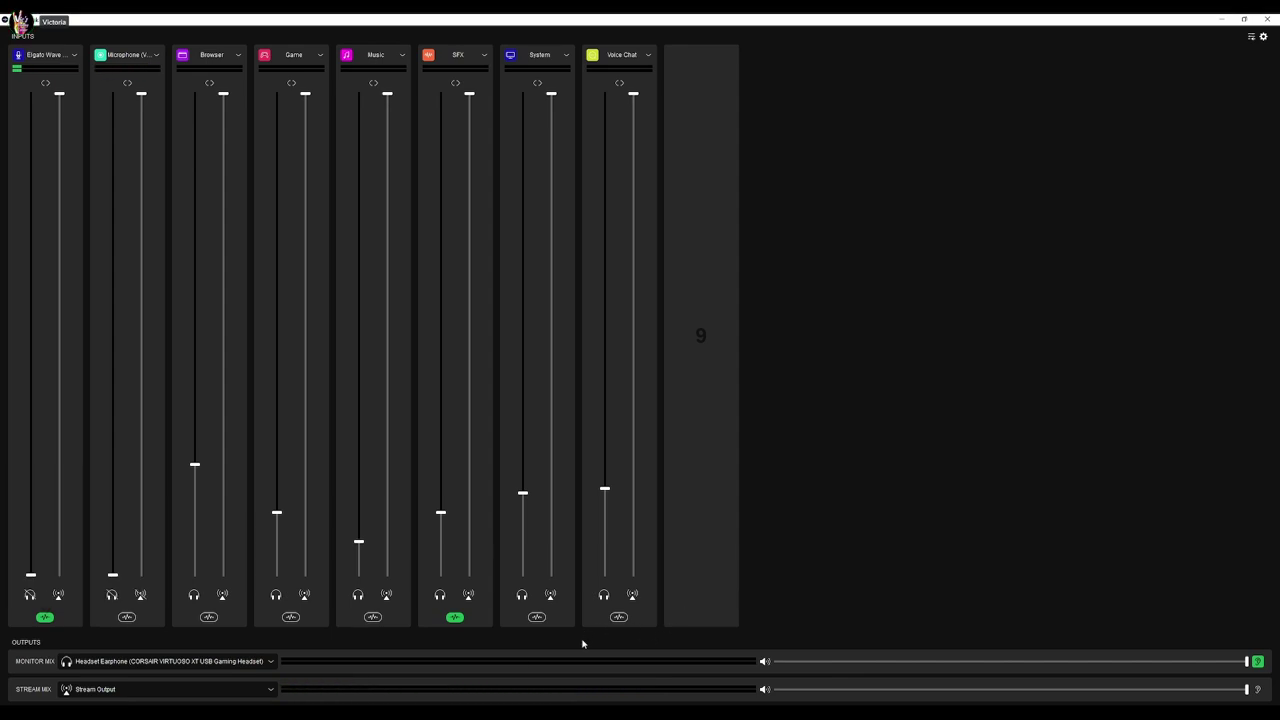